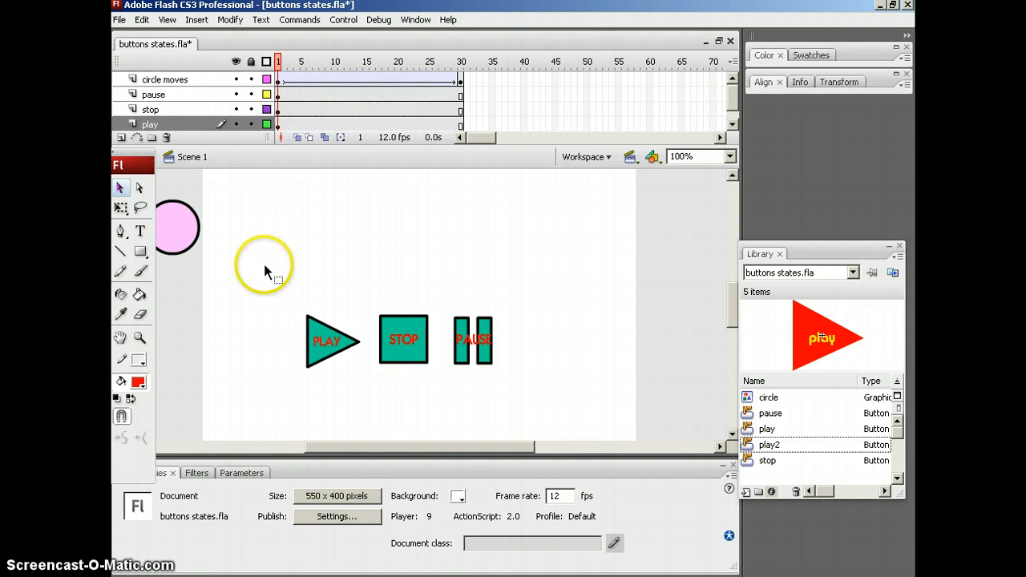
Scrub the playhead across the timeline to preview the circle's motion, ending at frame 10.
left_click_drag(280, 62, 491, 64)
left_click_drag(298, 62, 413, 68)
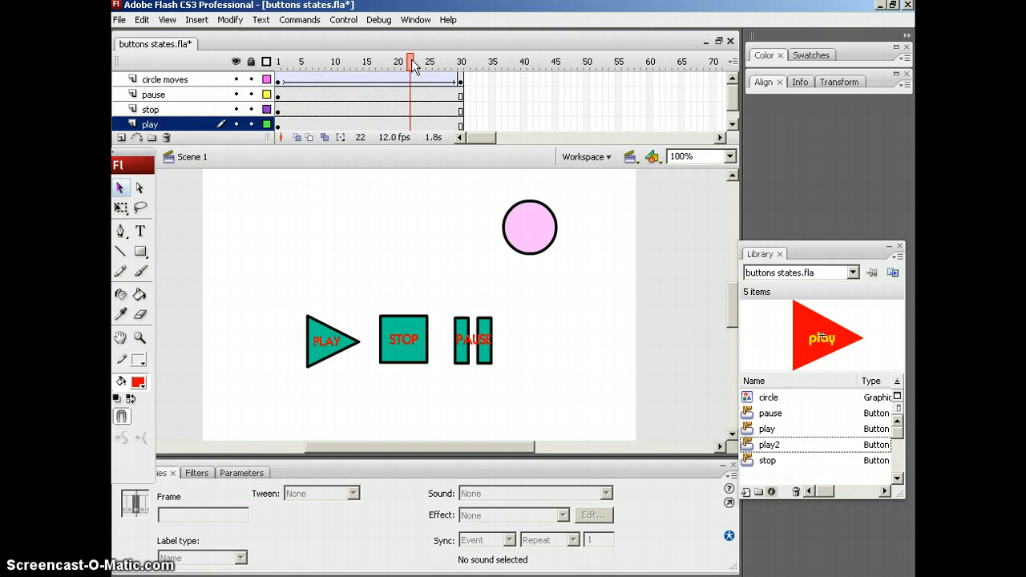
left_click(412, 60)
left_click_drag(412, 57, 280, 63)
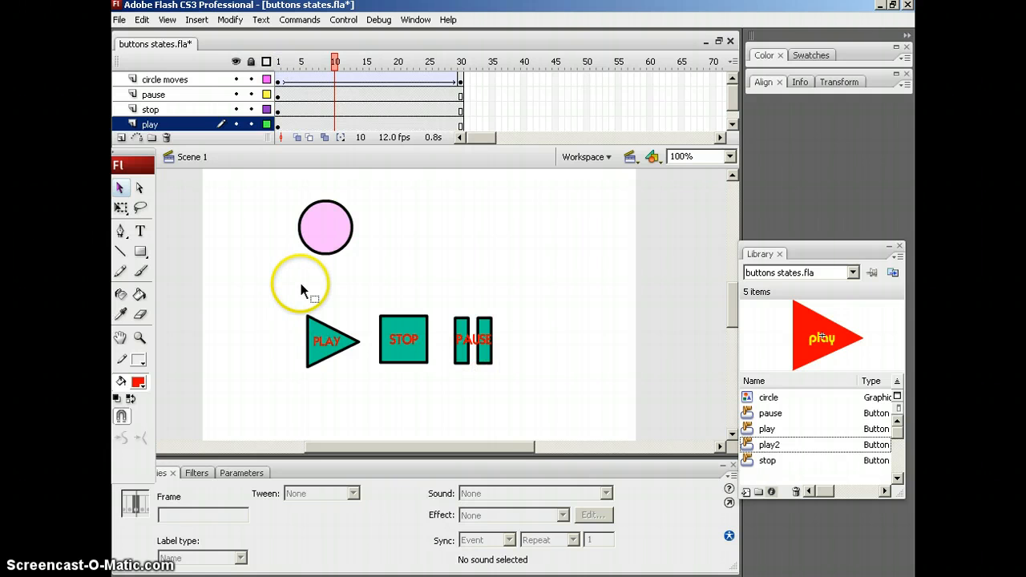
Open the play button symbol for editing and step through its Over, Down and Hit states.
double_click(330, 343)
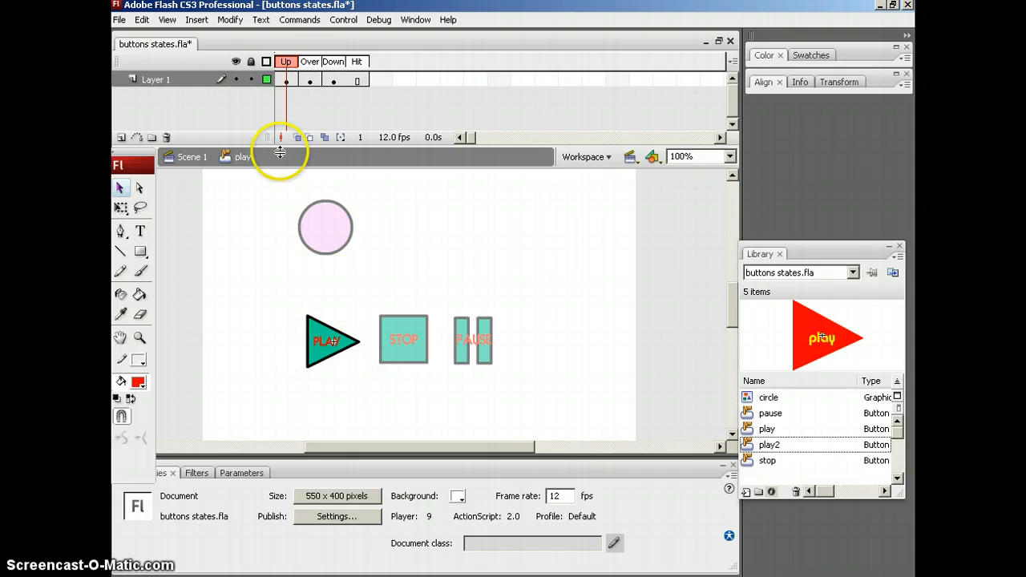
left_click(303, 63)
left_click(311, 62)
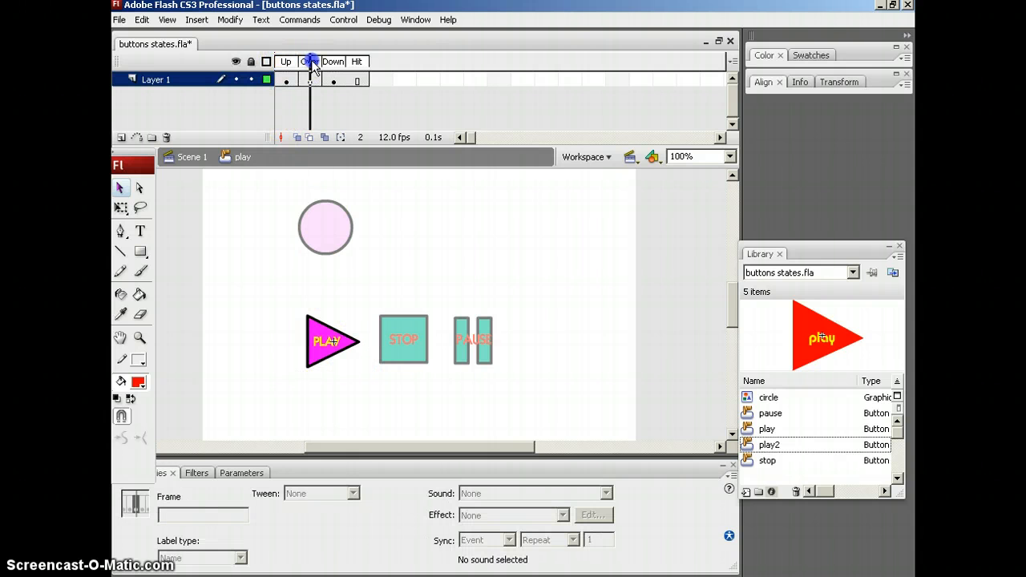
left_click(329, 62)
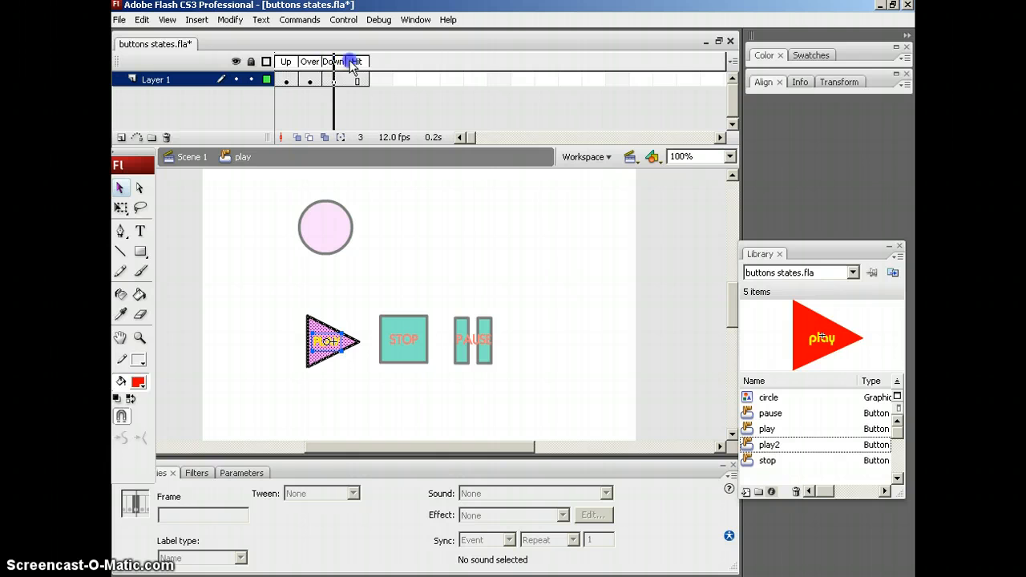
left_click(359, 63)
left_click_drag(362, 61, 290, 64)
left_click(358, 81)
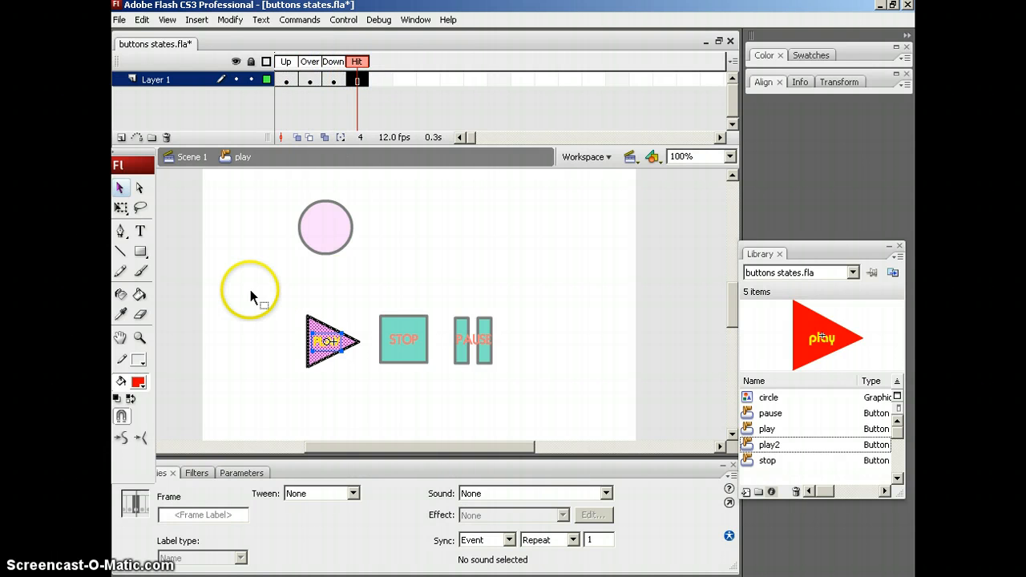
Review the play button's states backwards from Hit to Up, and return to Scene 1.
left_click(358, 63)
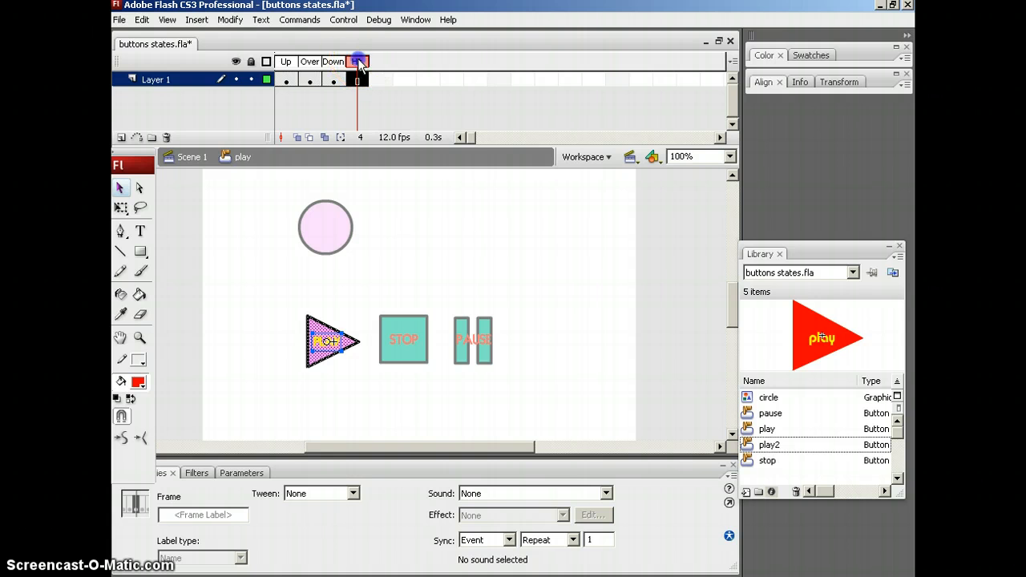
left_click(333, 61)
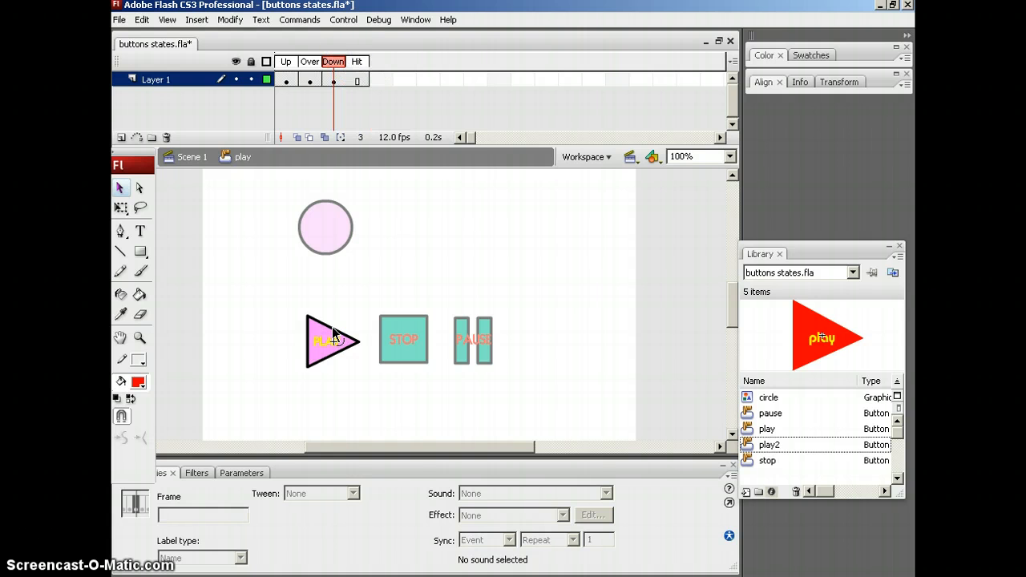
left_click(310, 62)
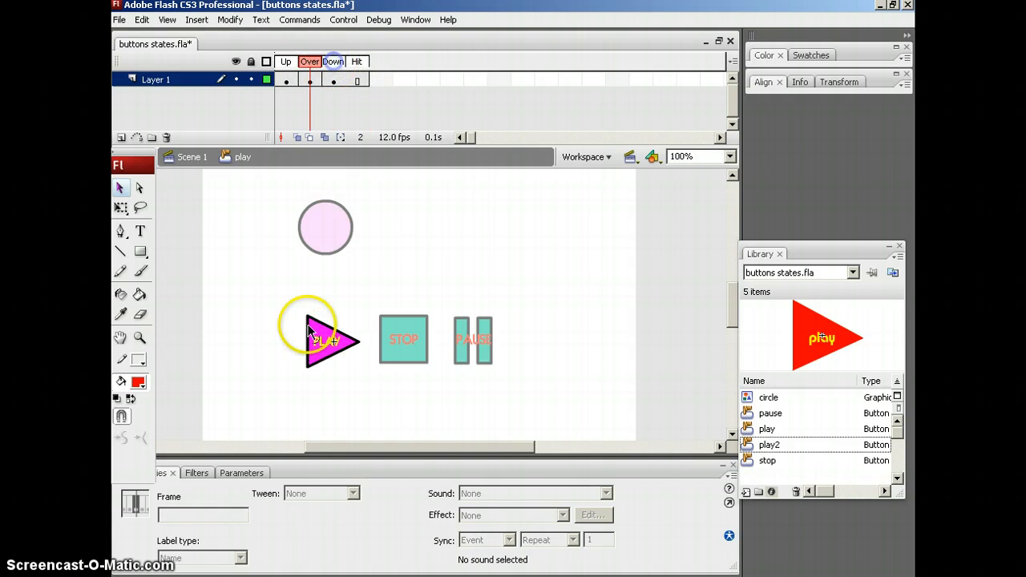
left_click_drag(310, 57, 309, 59)
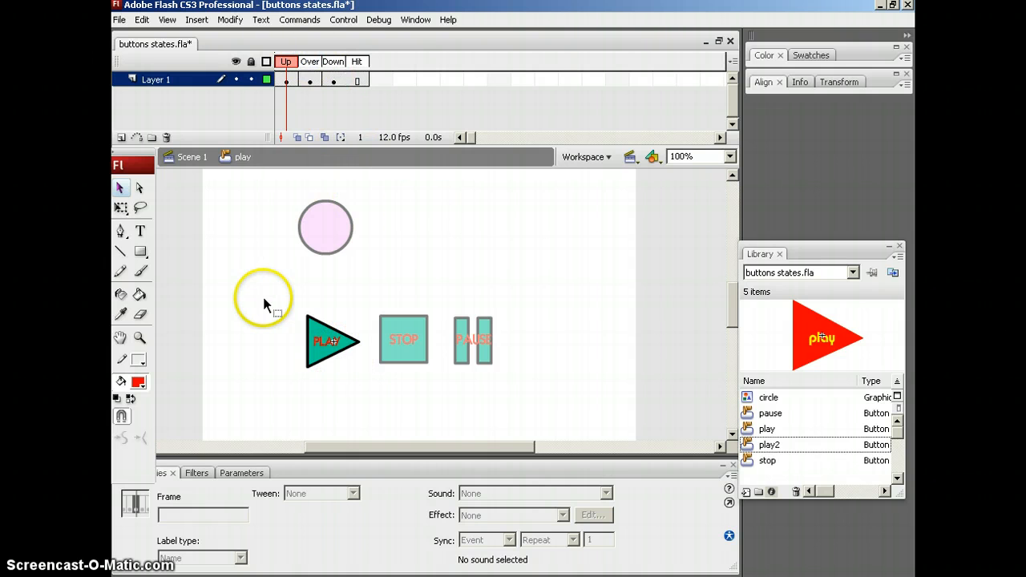
left_click(278, 281)
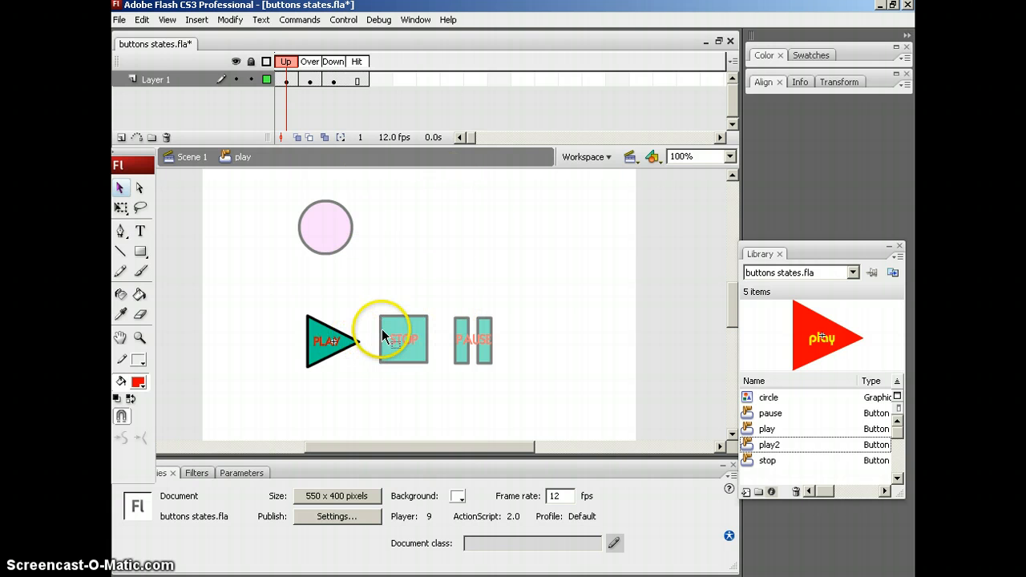
left_click(192, 162)
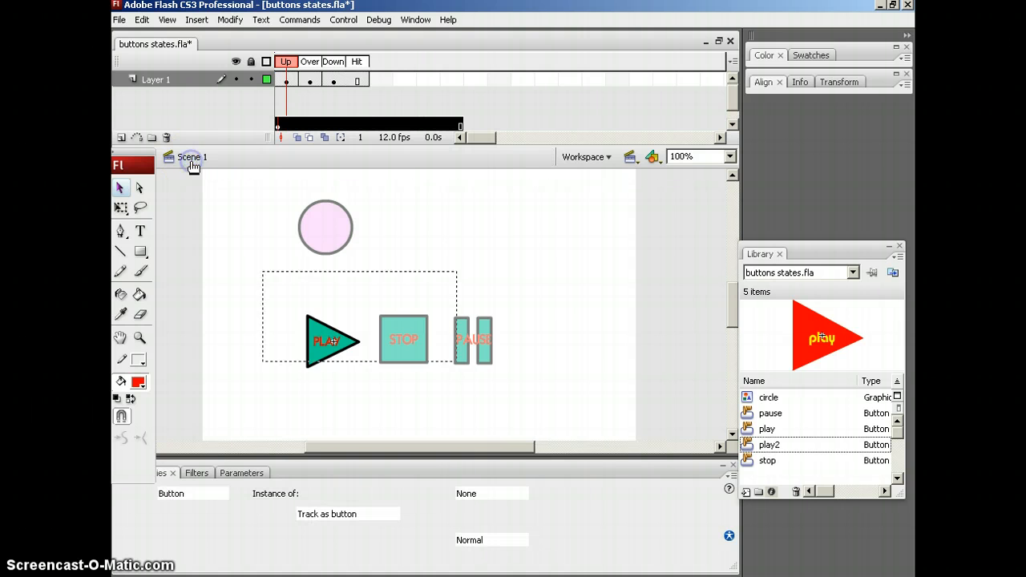
Open the stop button symbol, view its Up state, and return to Scene 1.
left_click(413, 287)
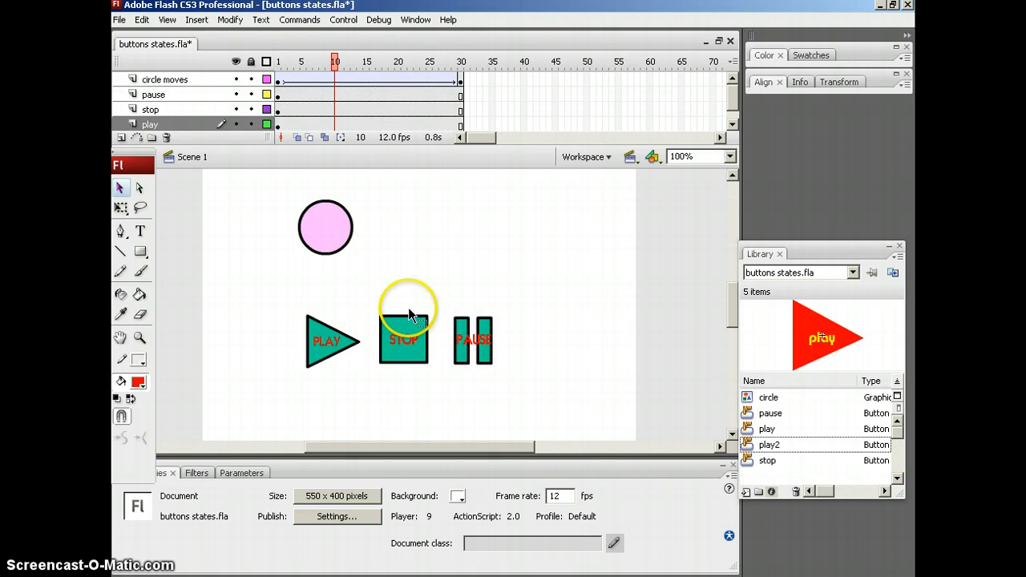
left_click(412, 329)
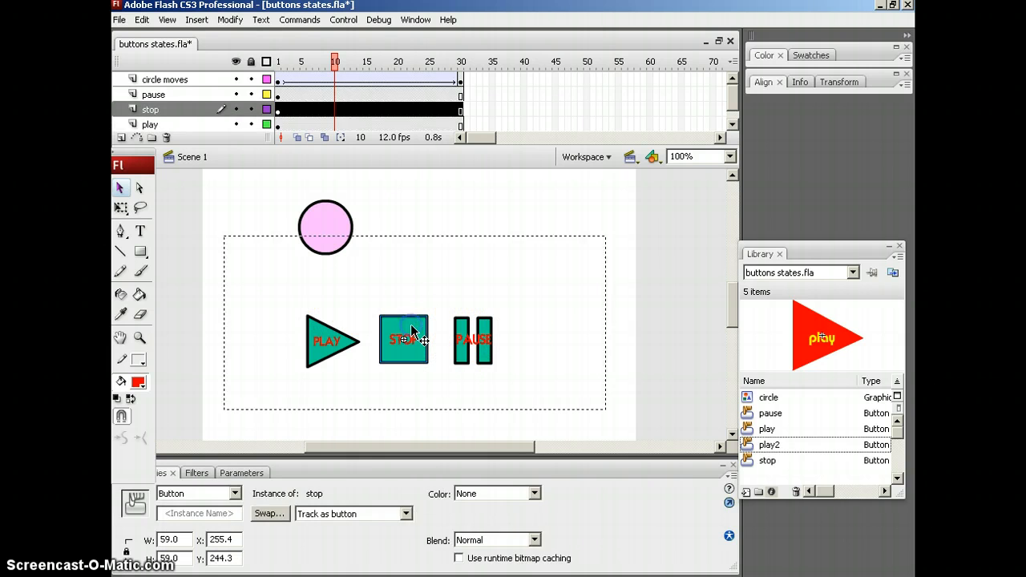
double_click(412, 330)
left_click(292, 68)
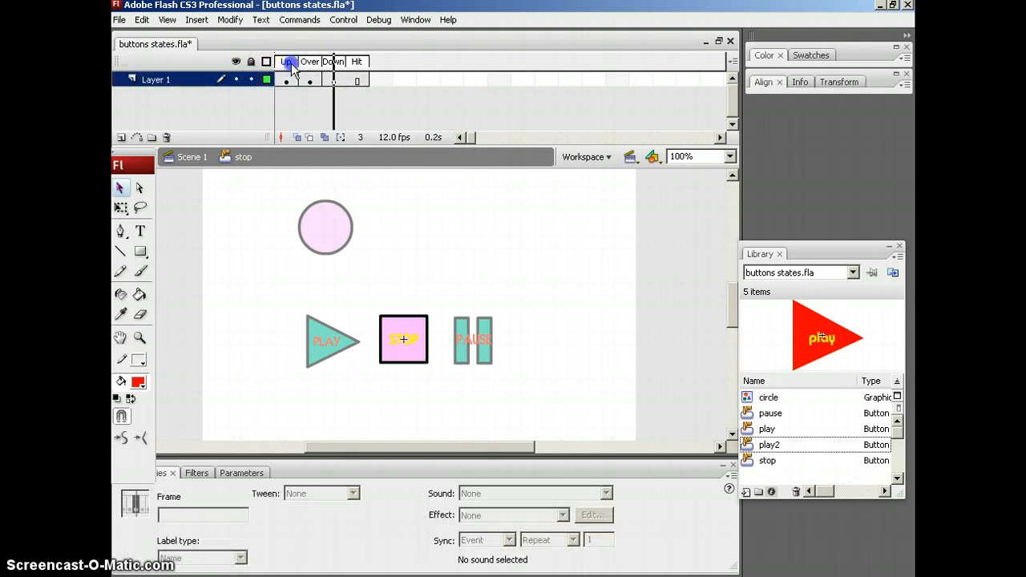
left_click(286, 61)
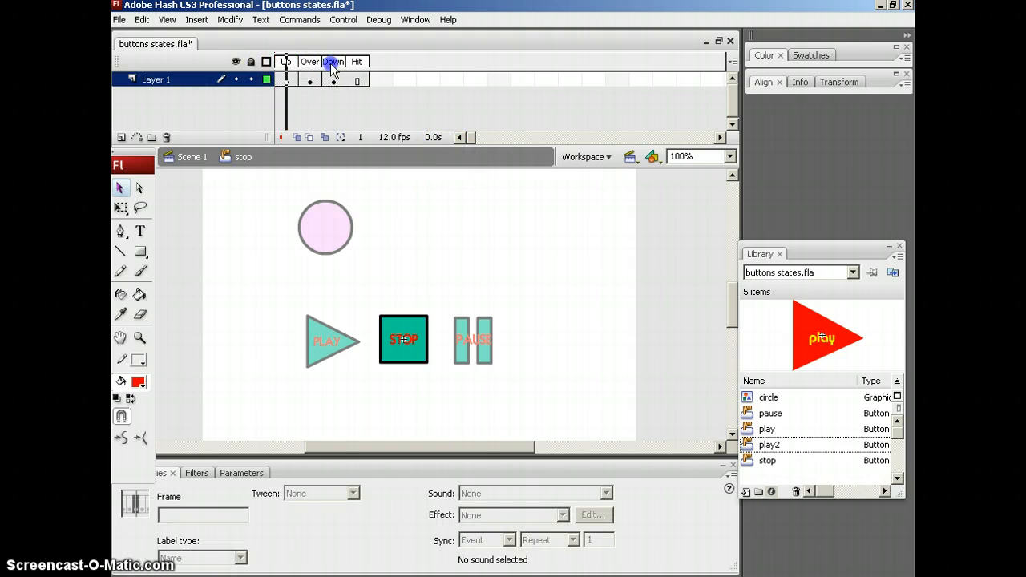
left_click(189, 157)
Open the pause button symbol, view its Up state, and return to Scene 1.
left_click(600, 321)
left_click(470, 337)
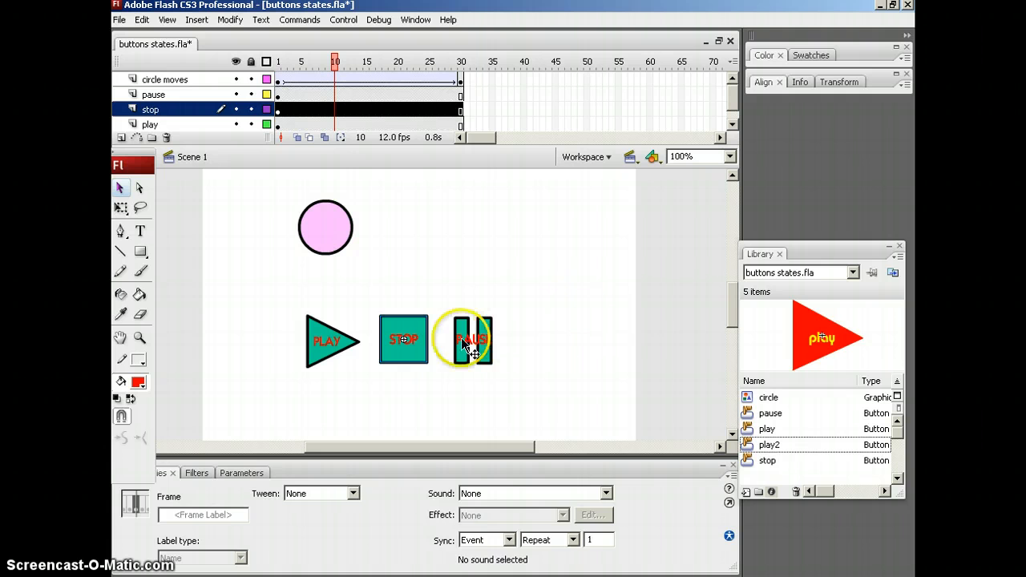
double_click(485, 343)
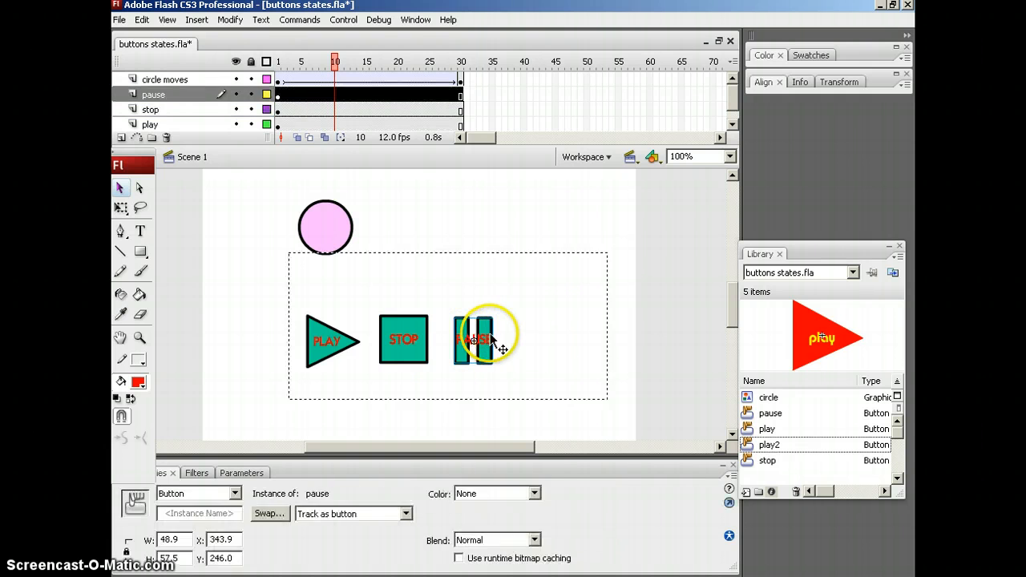
left_click(289, 68)
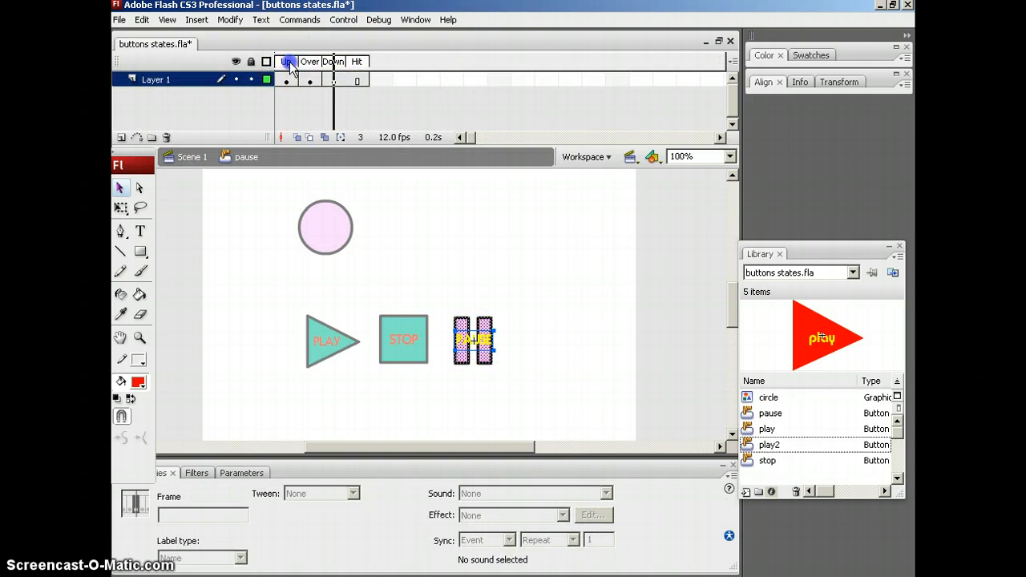
left_click(189, 157)
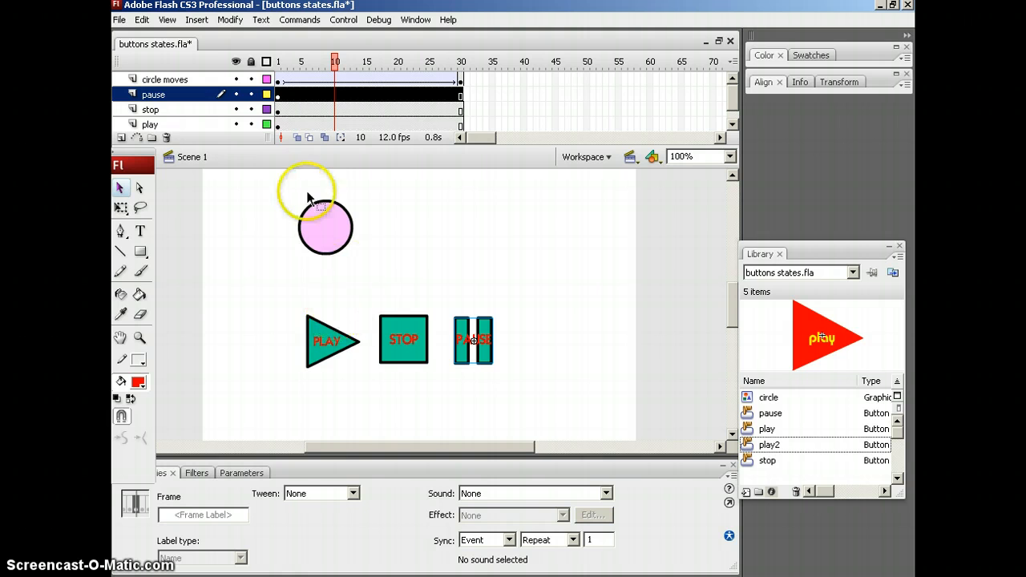
Open the play button's ActionScript, check its syntax for errors, and close the script editor.
left_click(335, 343)
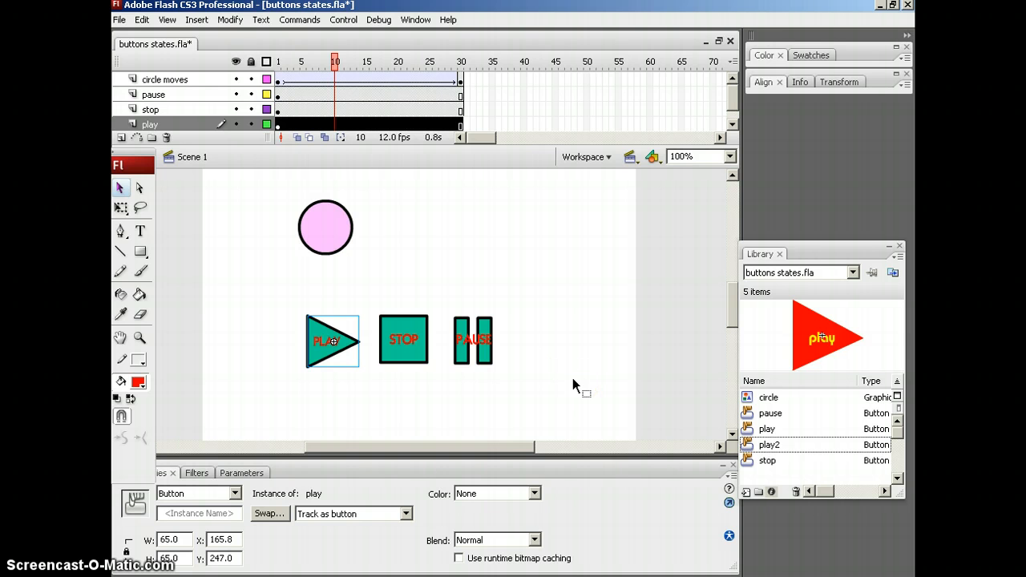
key("F9")
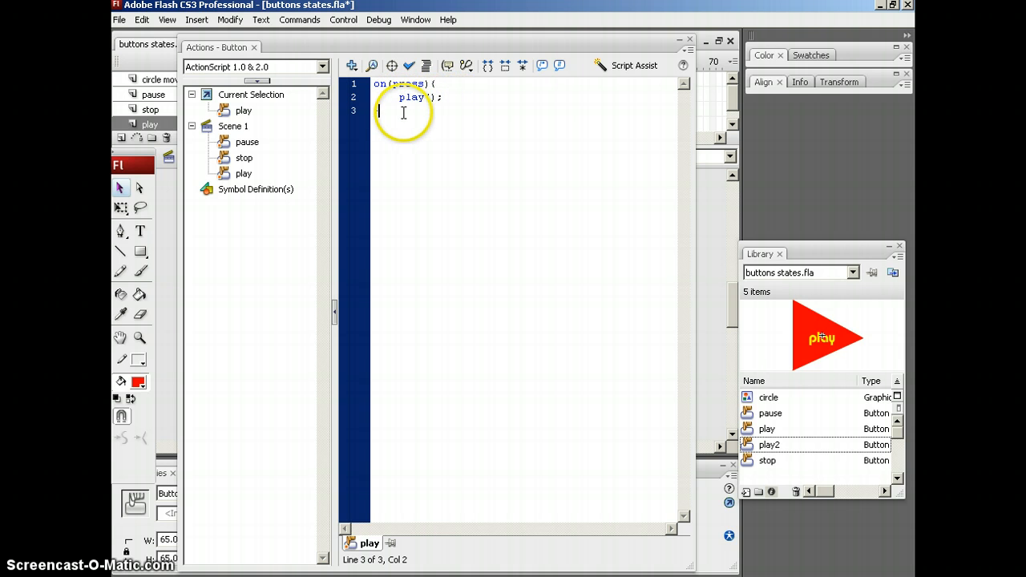
left_click(409, 66)
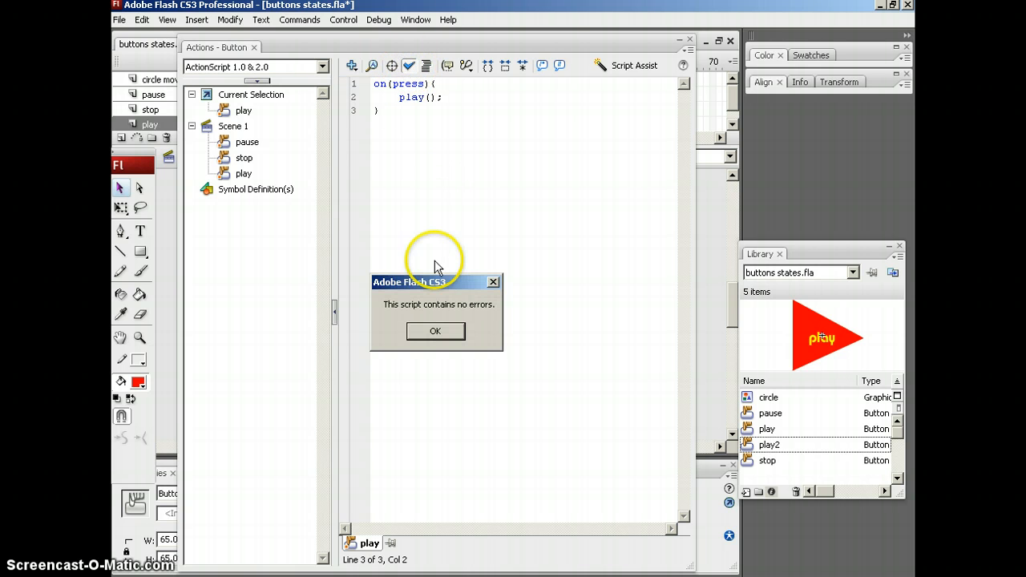
left_click(443, 335)
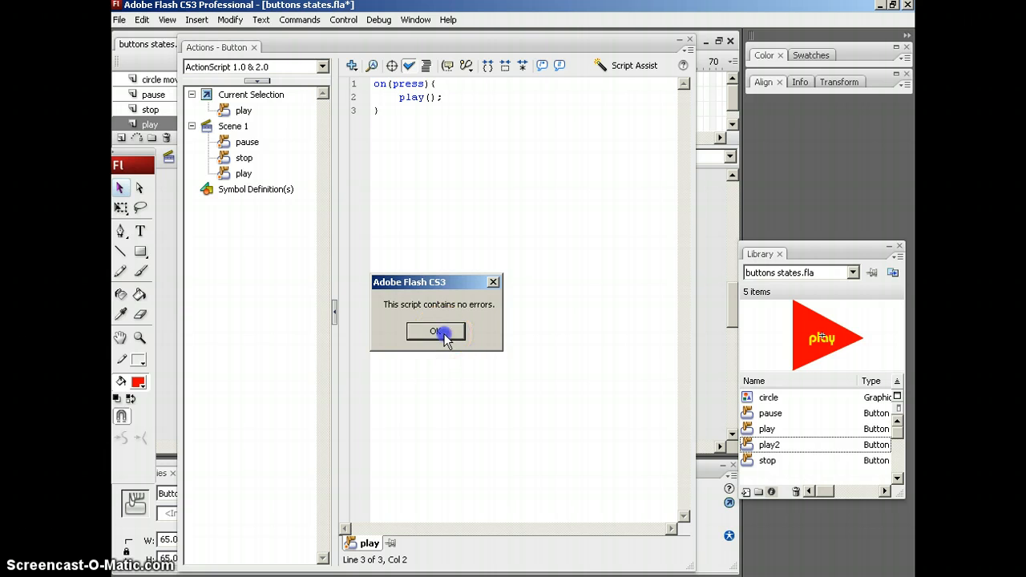
key("F9")
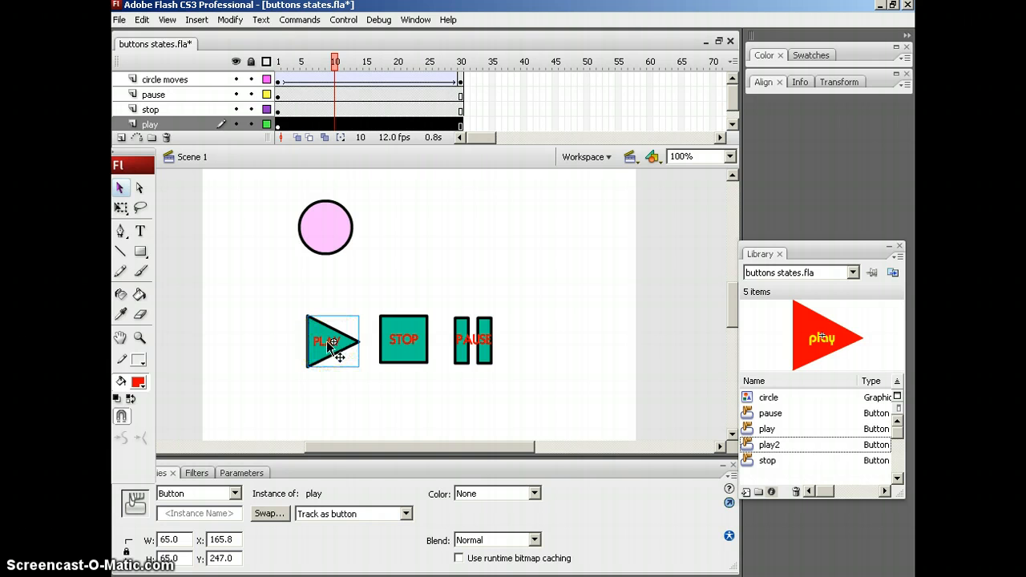
View the pause button's ActionScript, postponing the computer restart, and close the script editor.
left_click(370, 302)
left_click(403, 345)
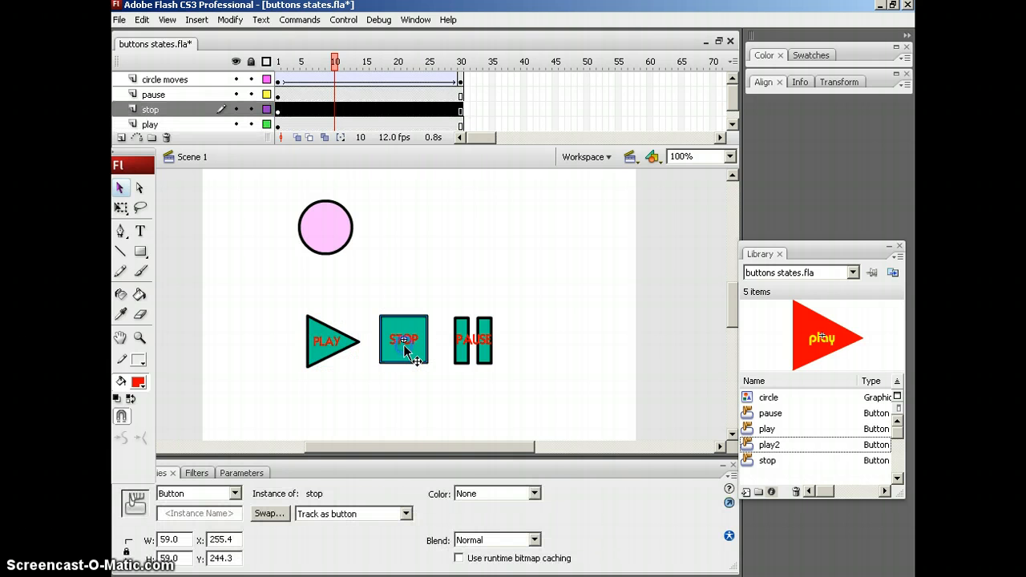
left_click(483, 345)
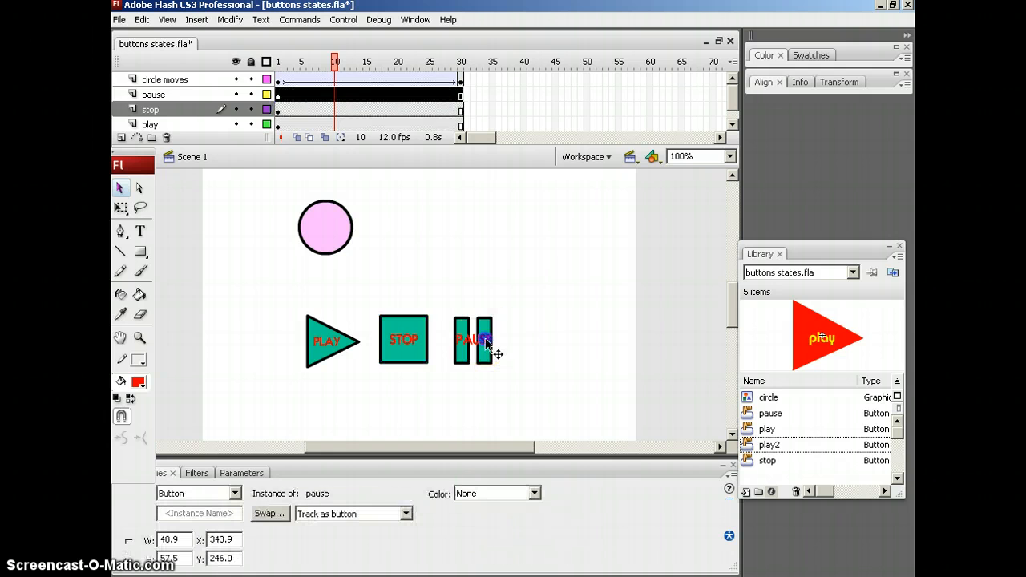
left_click(484, 343)
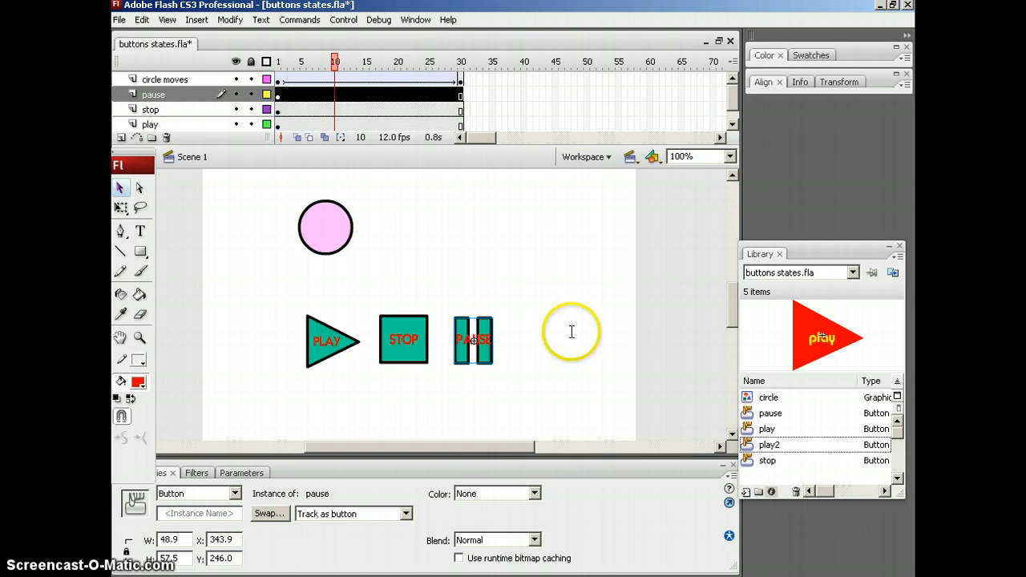
key("F9")
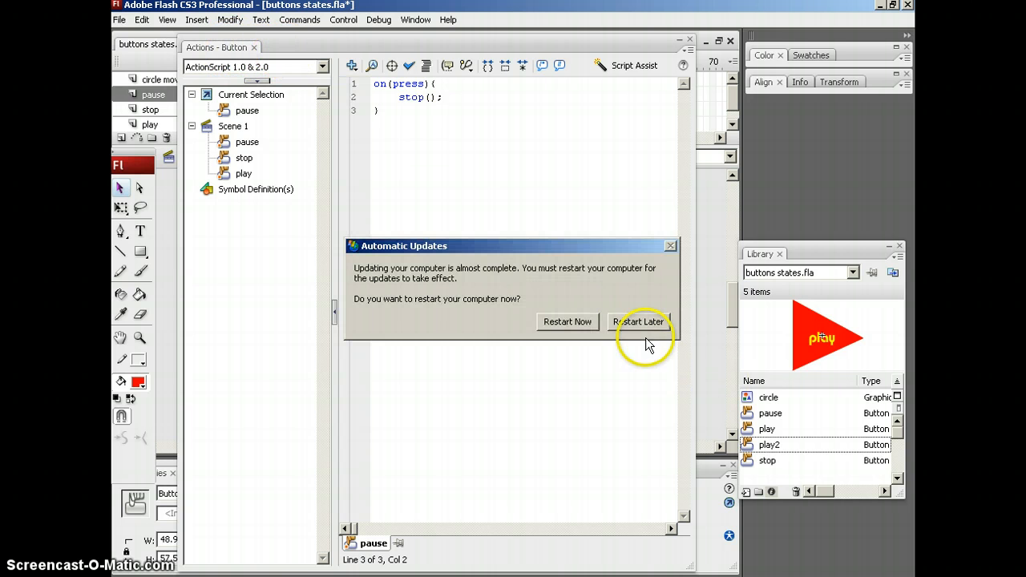
left_click(634, 320)
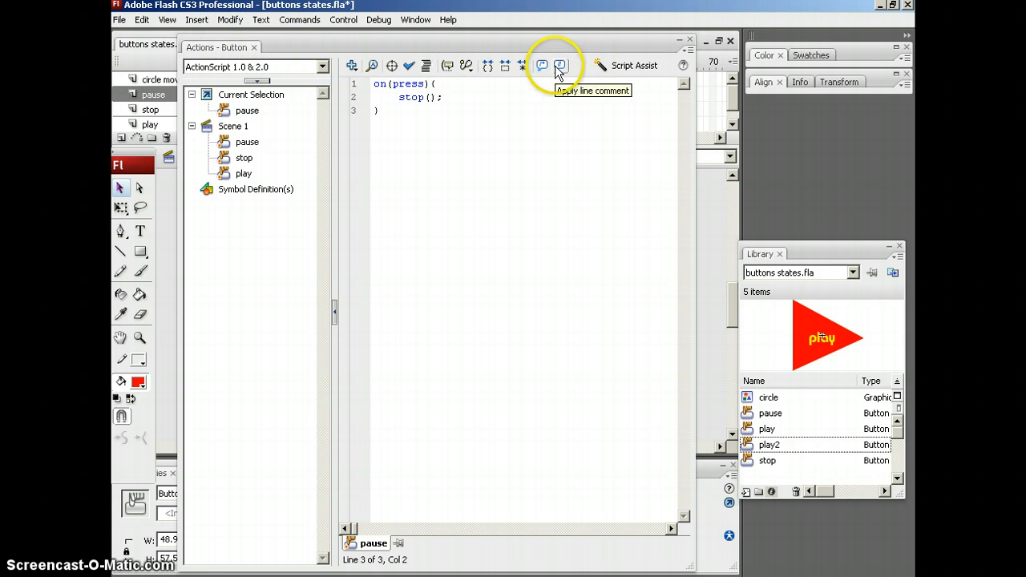
left_click(690, 40)
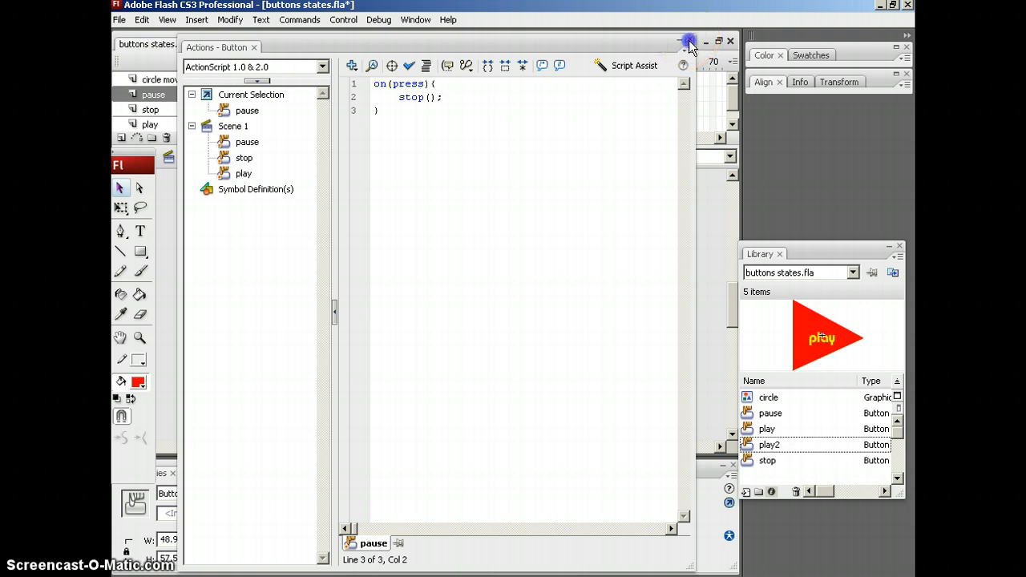
Open the stop button's ActionScript and examine the gotoAndStop call and its frame argument.
left_click(403, 357)
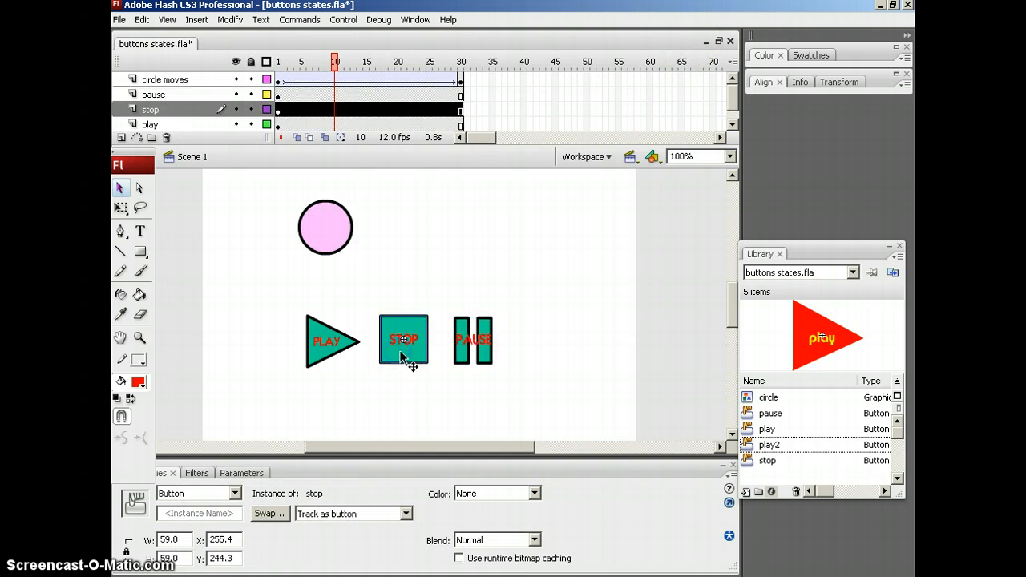
key("F9")
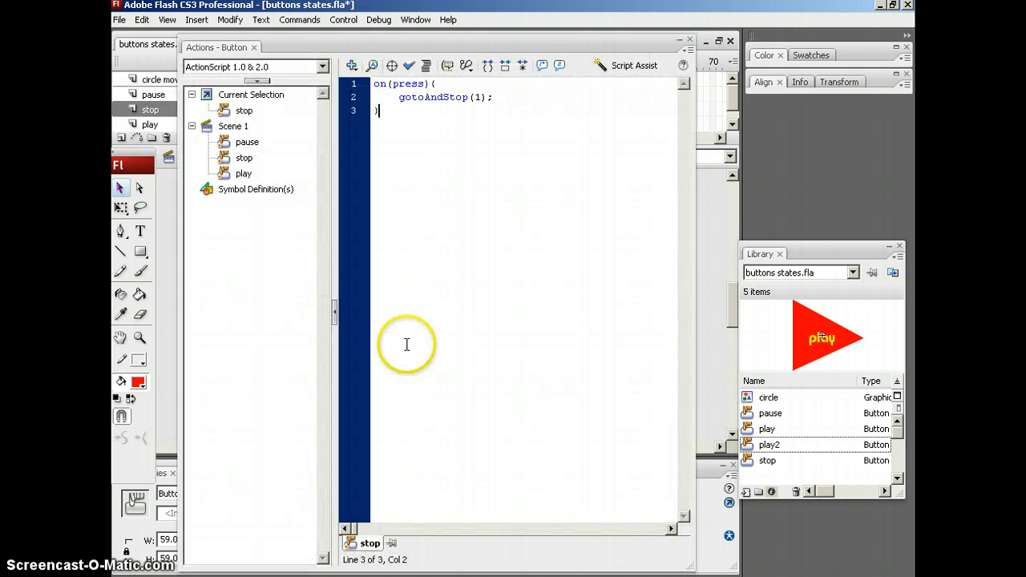
left_click(398, 97)
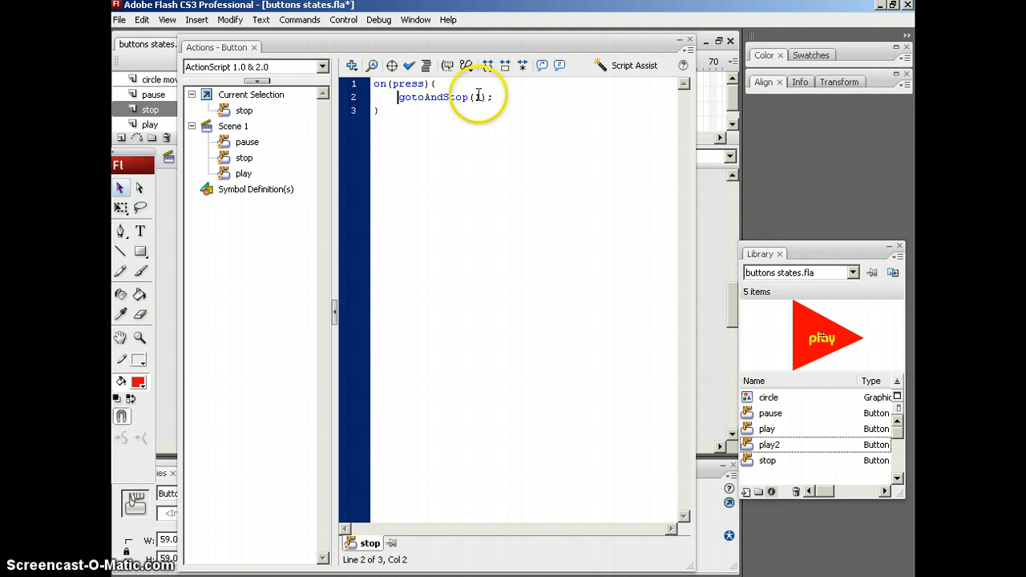
double_click(479, 97)
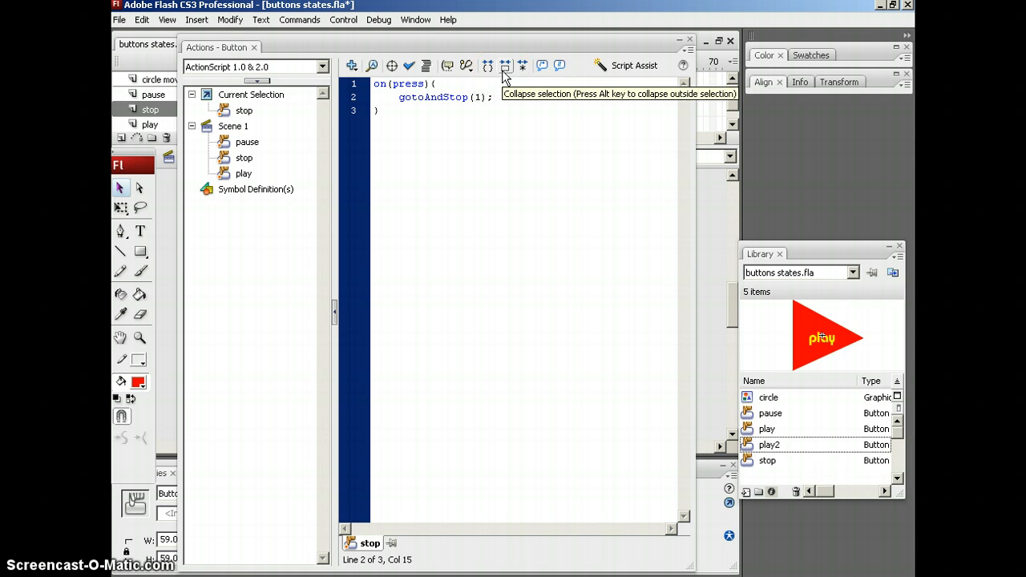
Set the stop button's gotoAndStop frame to 15, check the script for errors, and close the script editor.
left_click(465, 123)
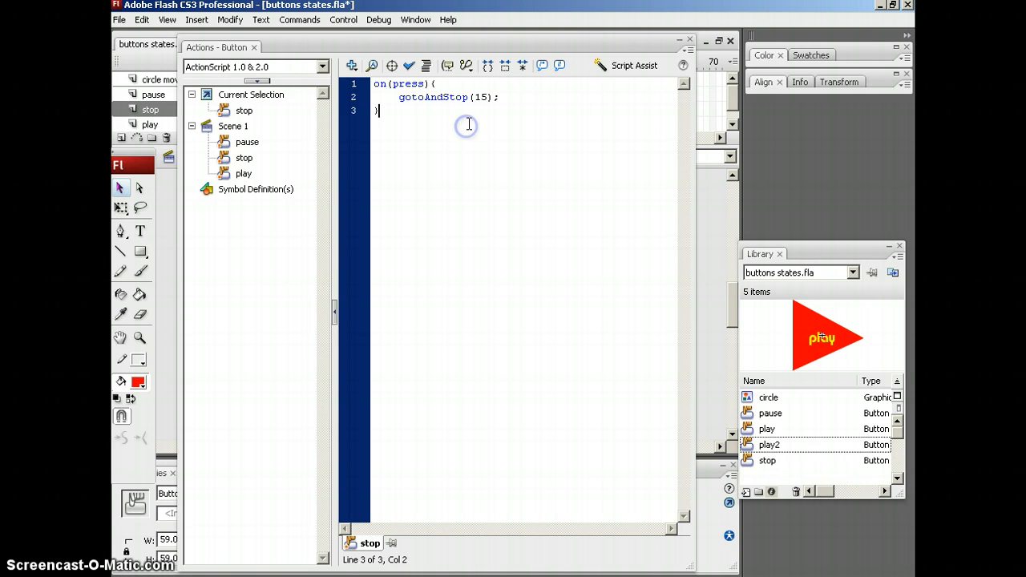
left_click(411, 67)
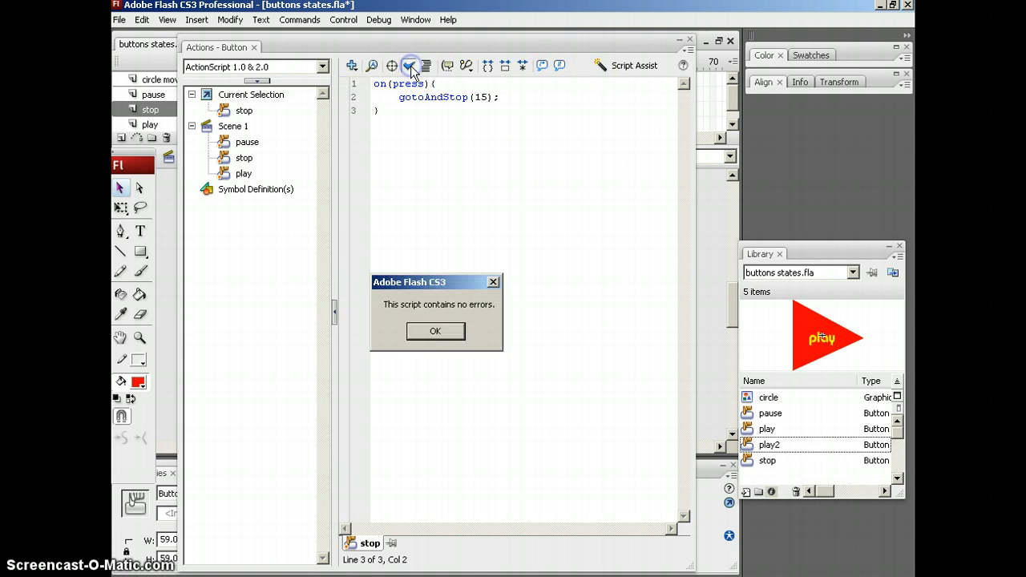
left_click(433, 329)
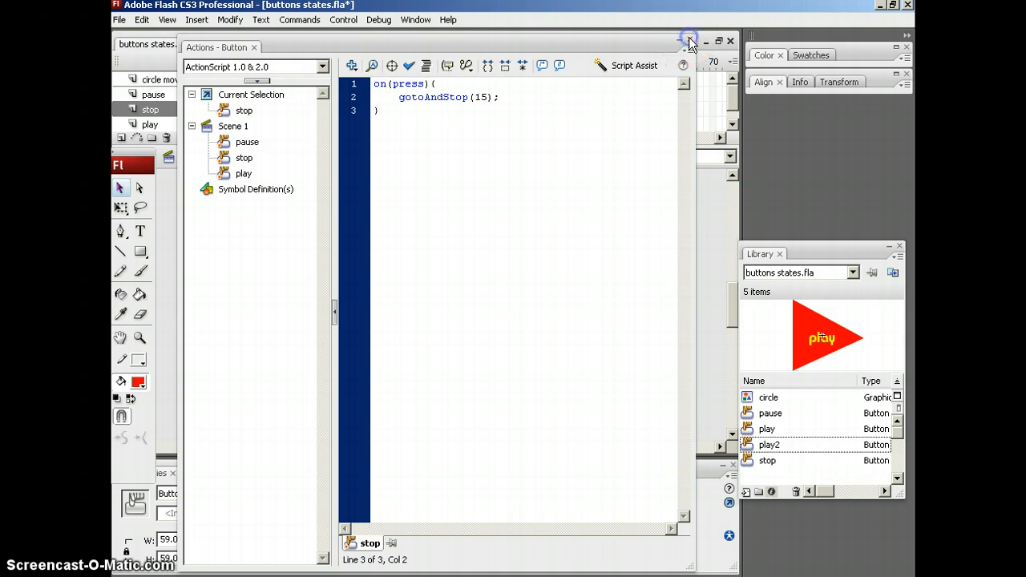
left_click(690, 42)
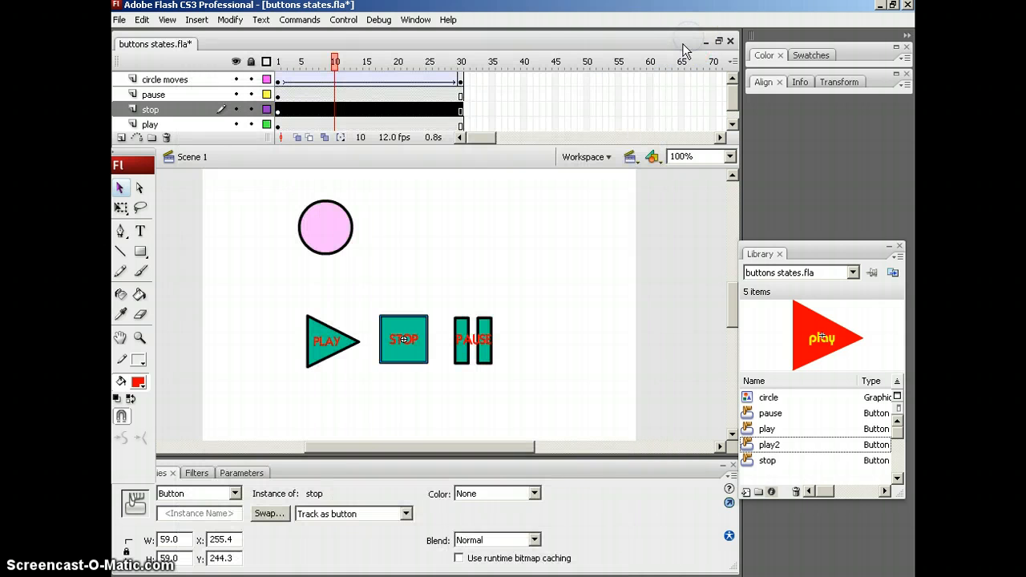
Scrub the timeline to preview the circle's motion and test the movie with the stop, play and pause buttons.
left_click(341, 62)
left_click_drag(336, 60, 280, 59)
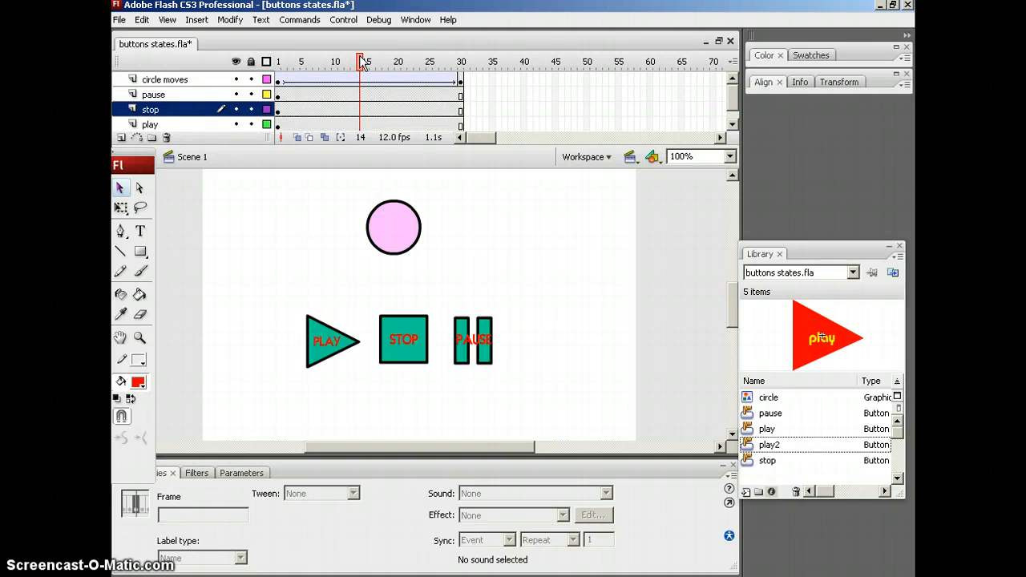
key("ctrl+Return")
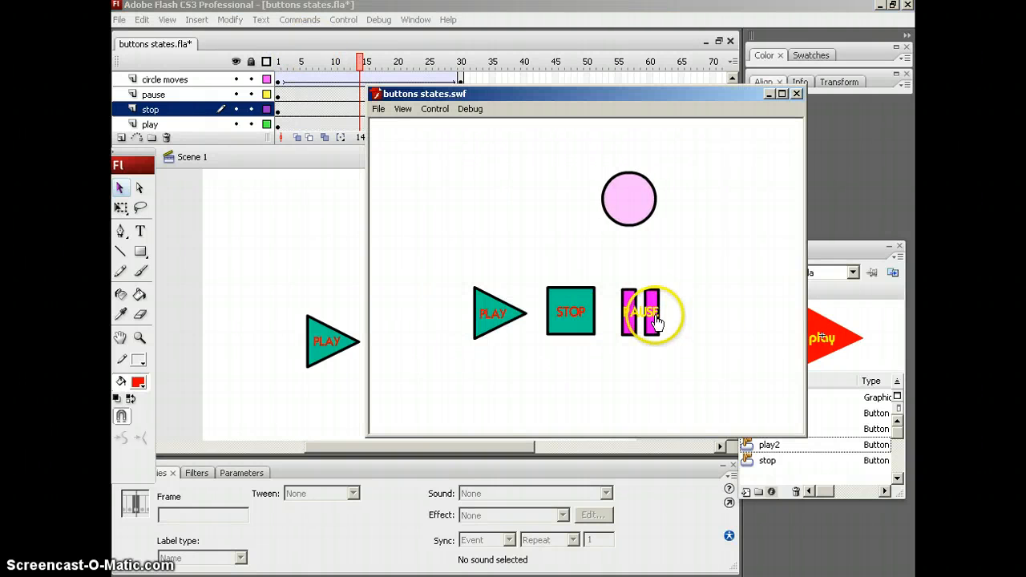
left_click(574, 316)
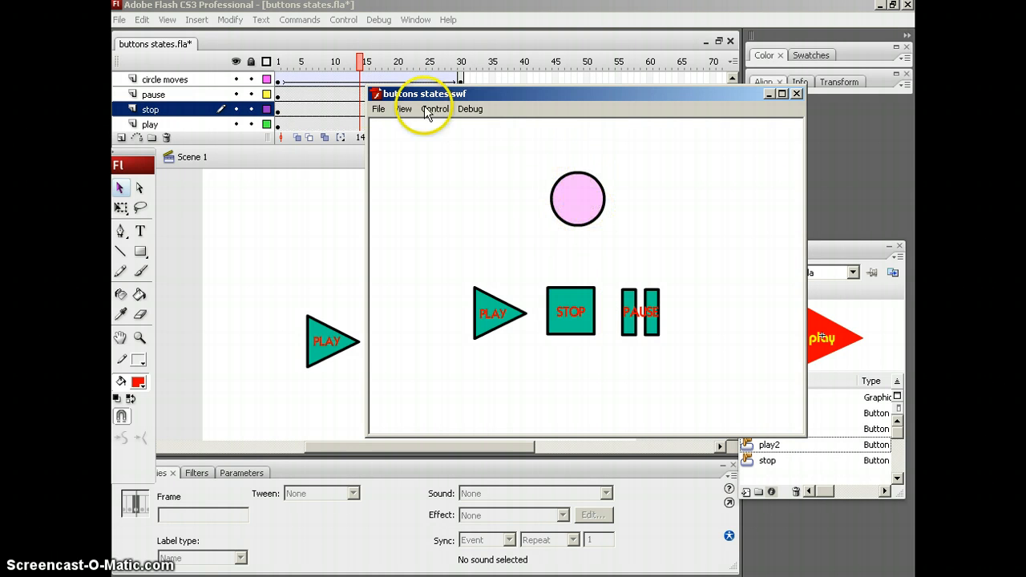
left_click(484, 319)
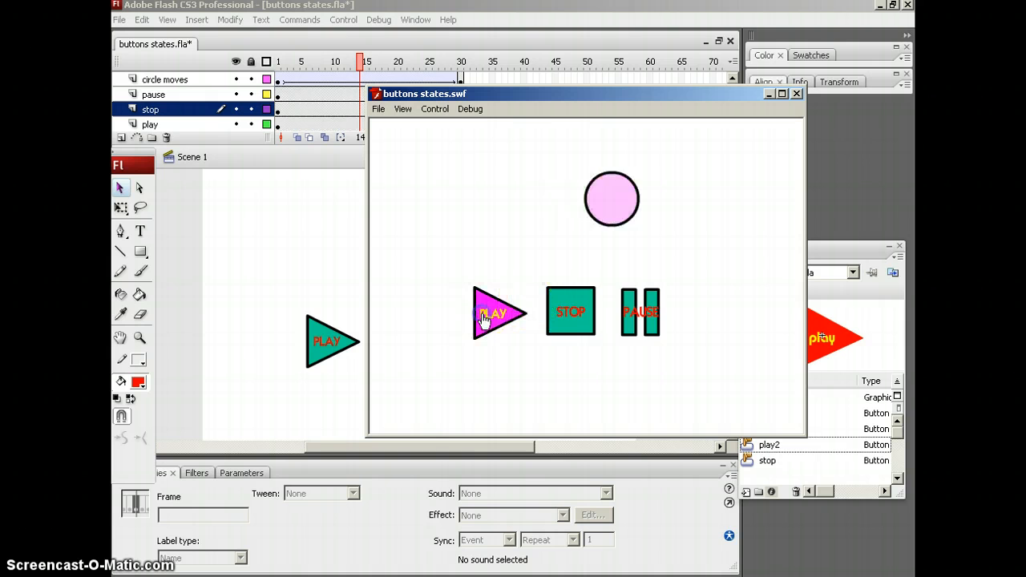
left_click(650, 322)
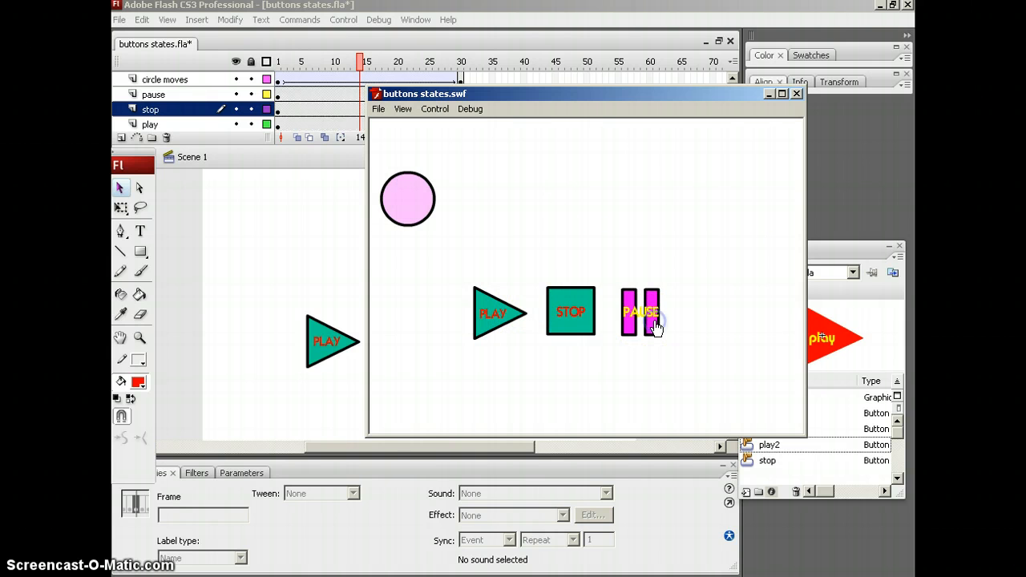
left_click(486, 320)
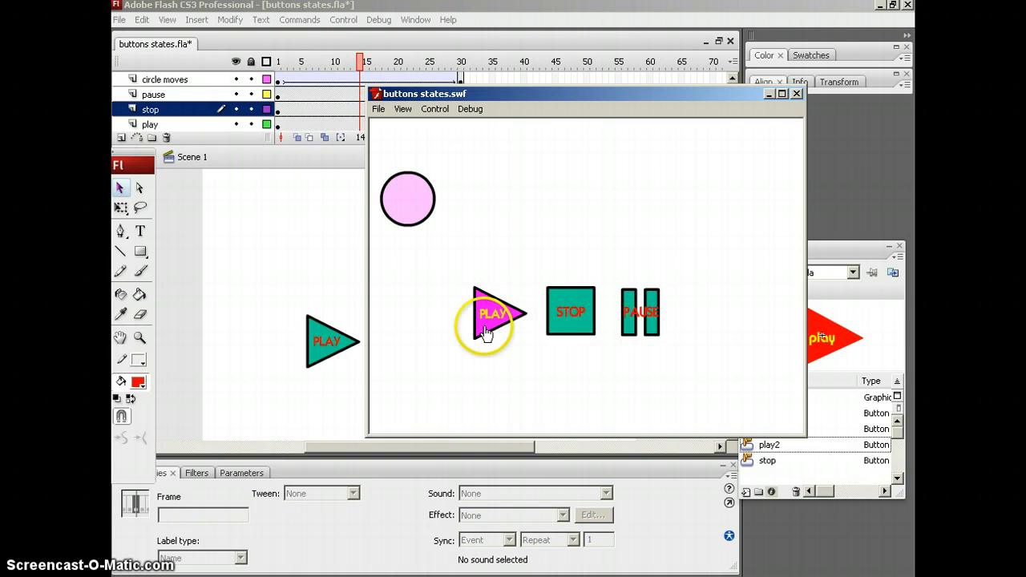
left_click(797, 94)
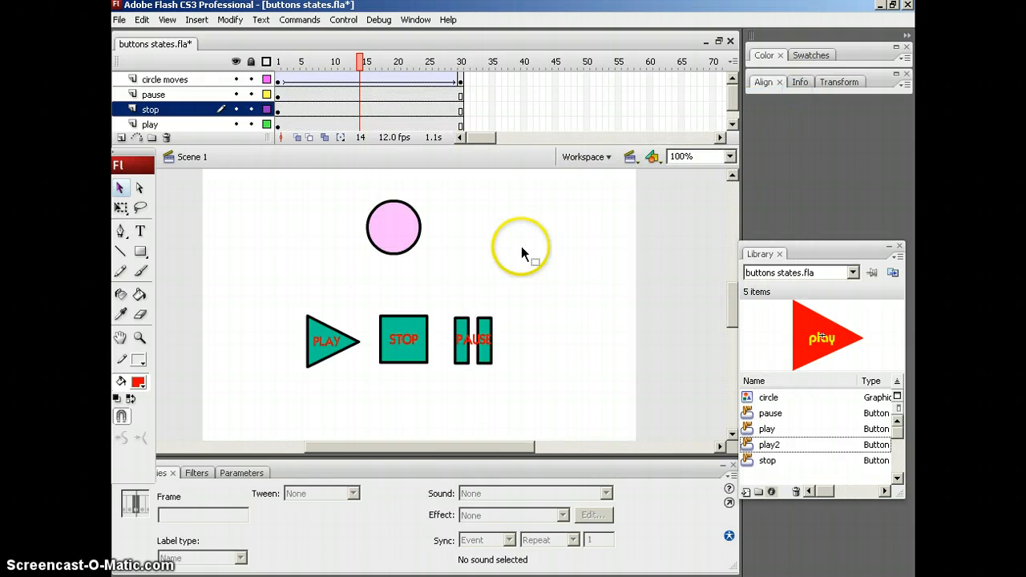
Reopen the stop button's ActionScript, review the gotoAndStop frame argument, and close the script editor.
left_click(399, 337)
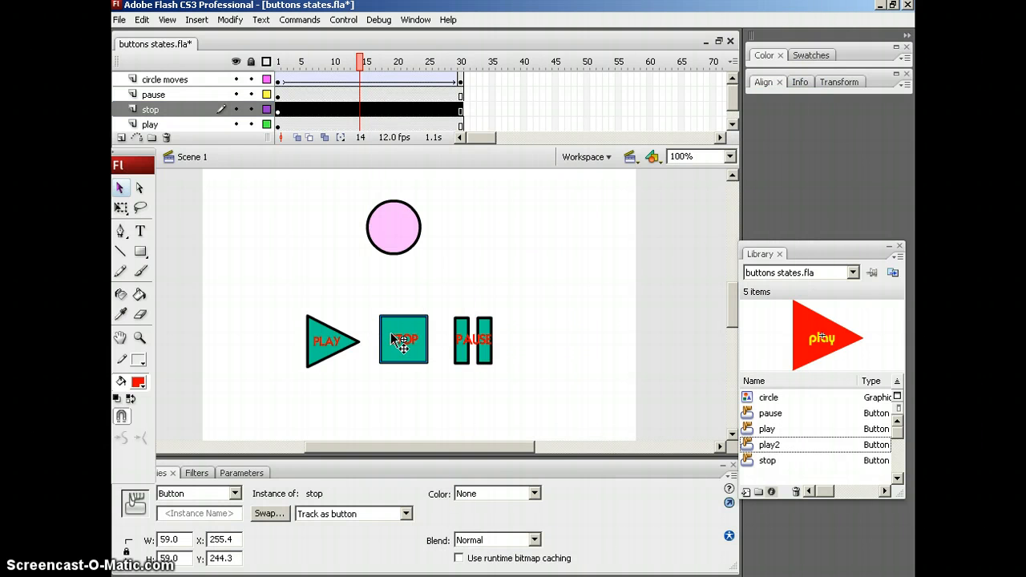
left_click(418, 388)
left_click(390, 327)
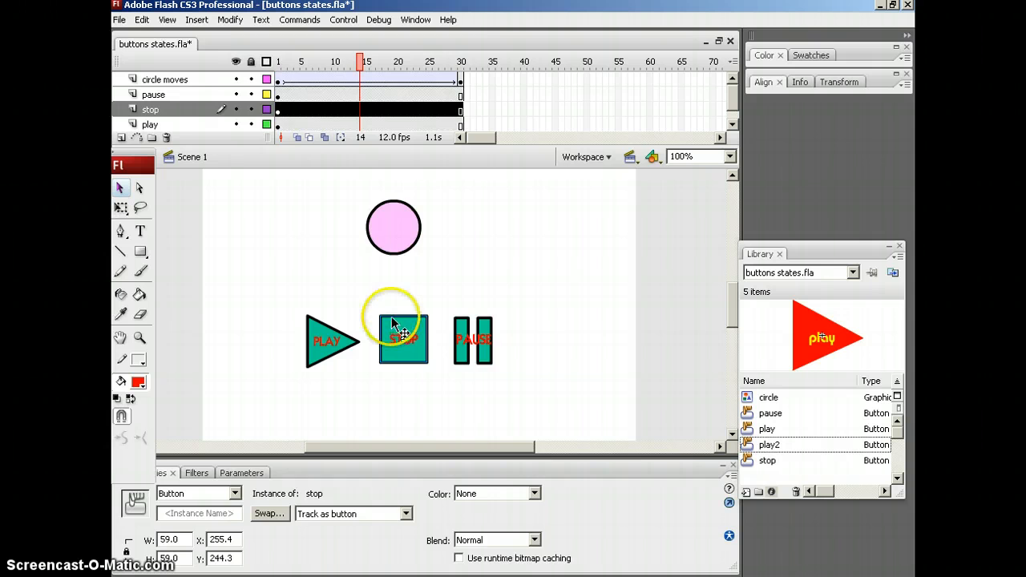
key("F9")
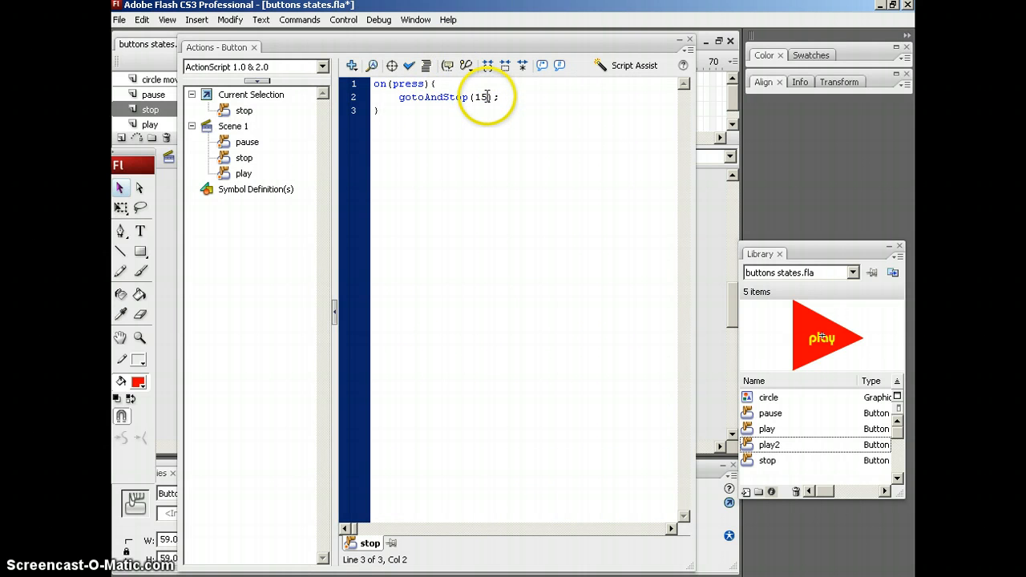
left_click(689, 38)
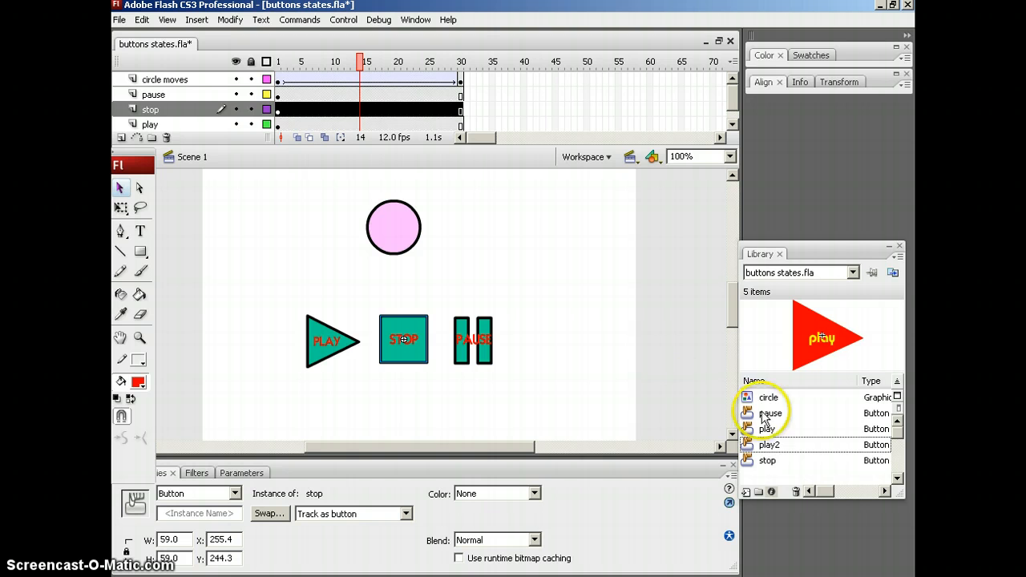
Move the Library closer to the stage and draw a red square about 88.5 px wide above and left of the play button.
left_click_drag(813, 253, 697, 207)
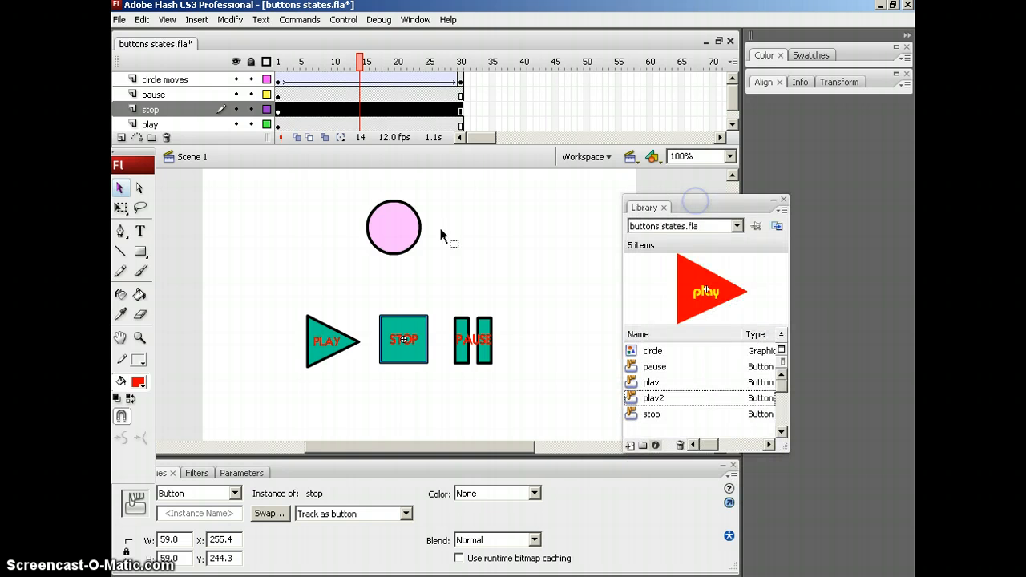
left_click(140, 254)
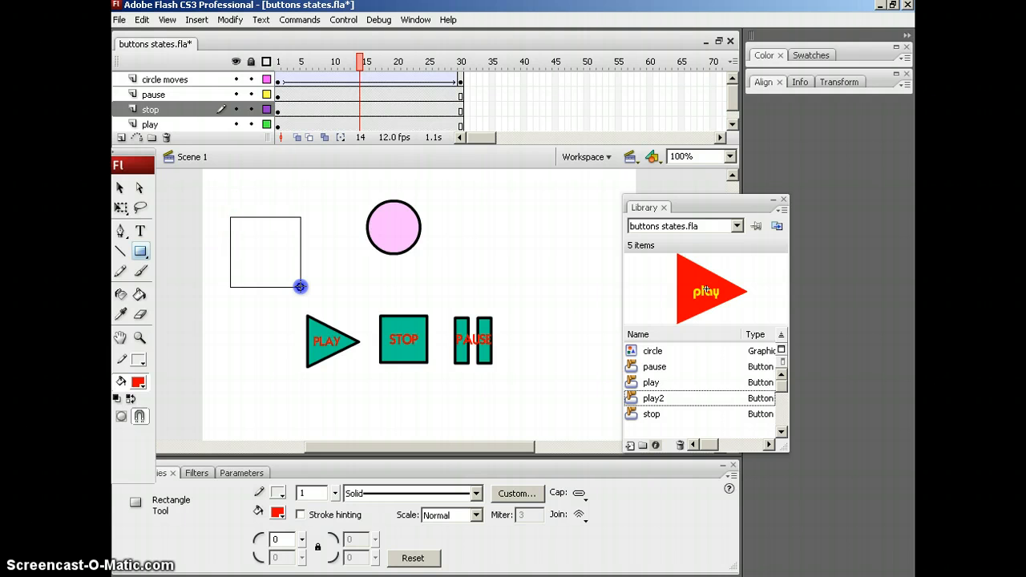
left_click_drag(300, 287, 299, 287)
left_click(119, 187)
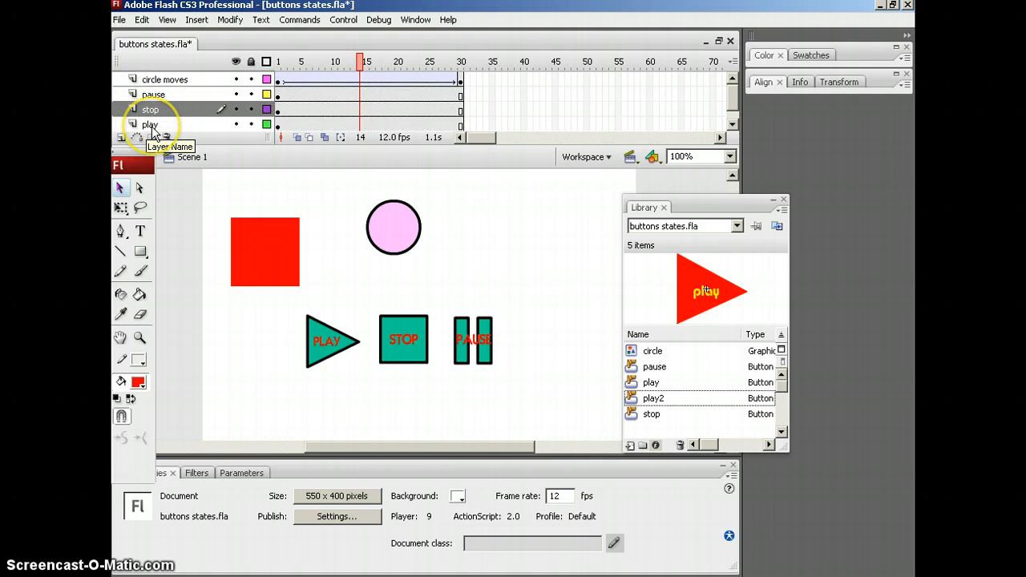
Convert the red square into a Button symbol named stop2.
mouse_move(202, 193)
left_mouse_down()
mouse_move(329, 291)
mouse_move(202, 192)
left_mouse_up()
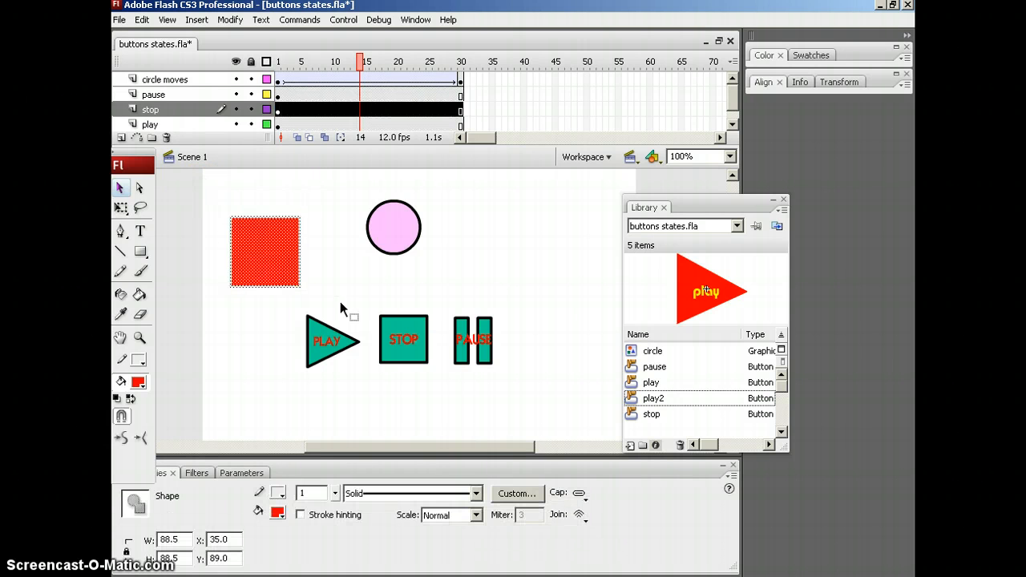
key("F8")
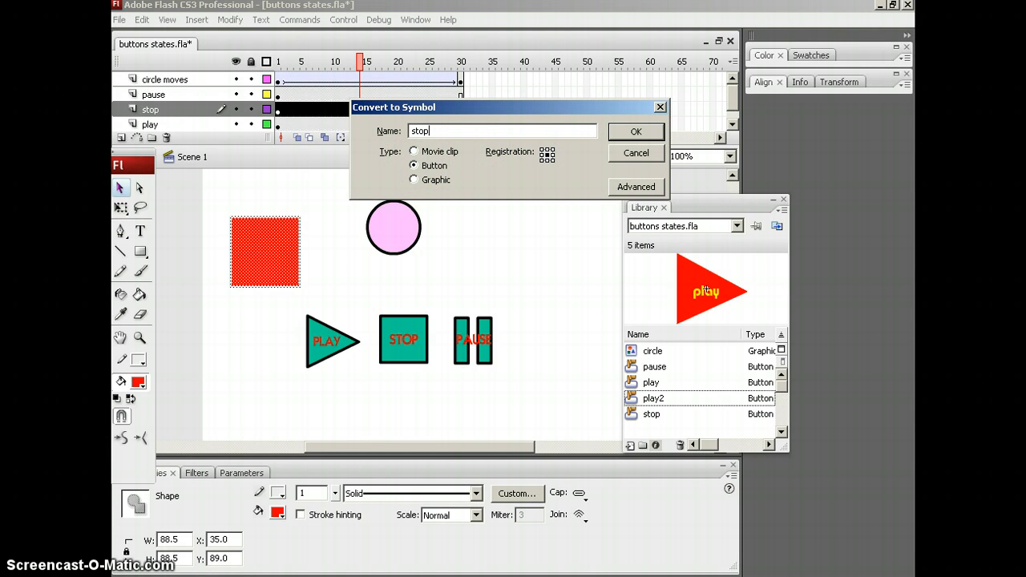
type("stop")
left_click(634, 132)
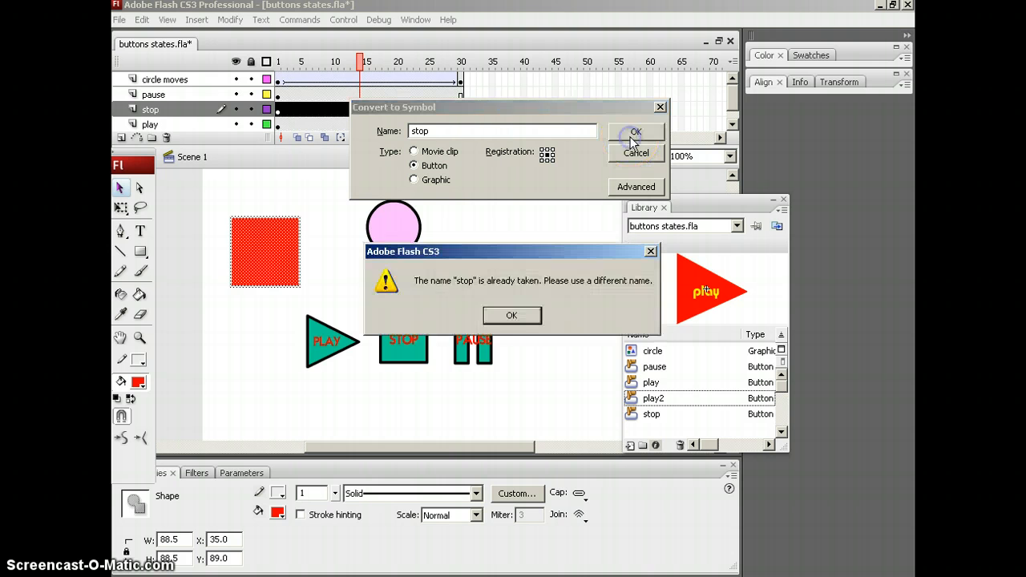
left_click(513, 317)
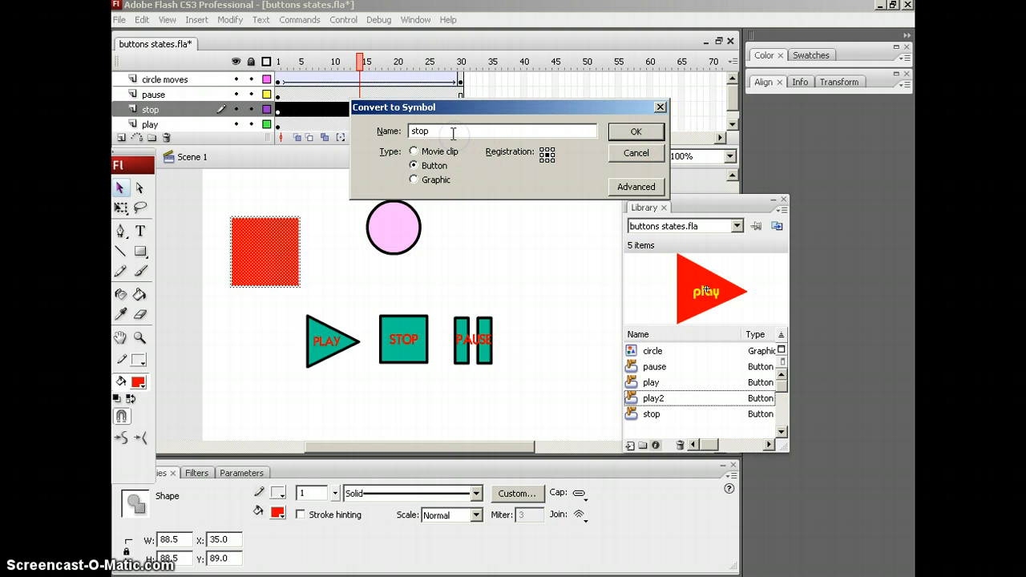
type("2")
left_click(631, 131)
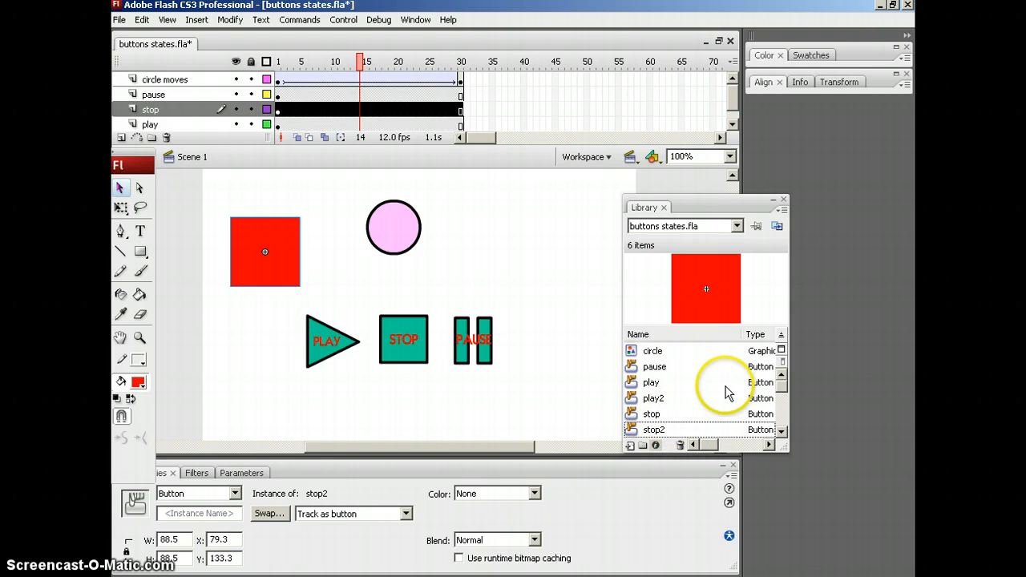
Open the stop2 button for editing, add a keyframe to its Over state, and fill that square with cyan #00FFFF.
double_click(283, 260)
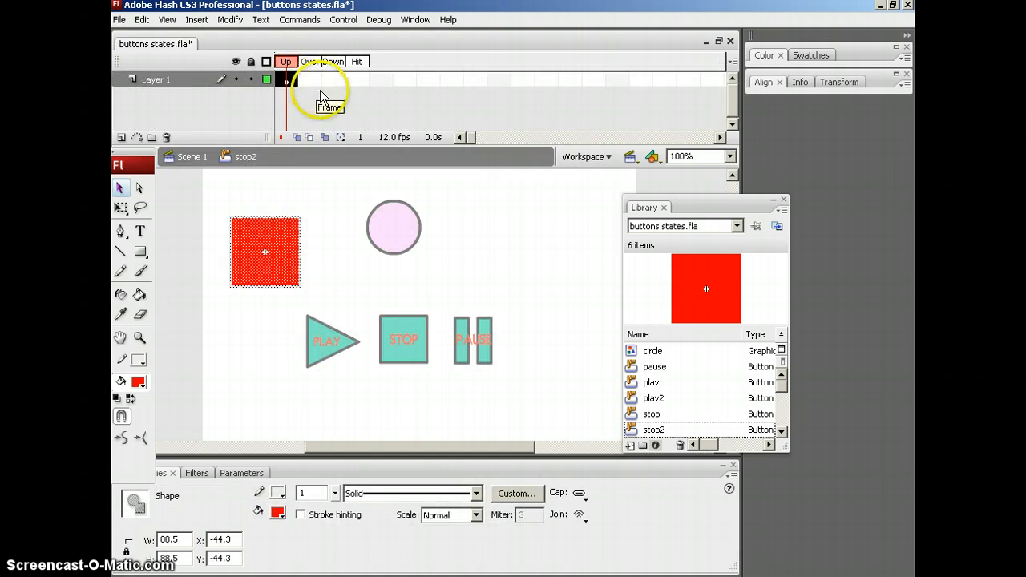
left_click(312, 81)
key("F6")
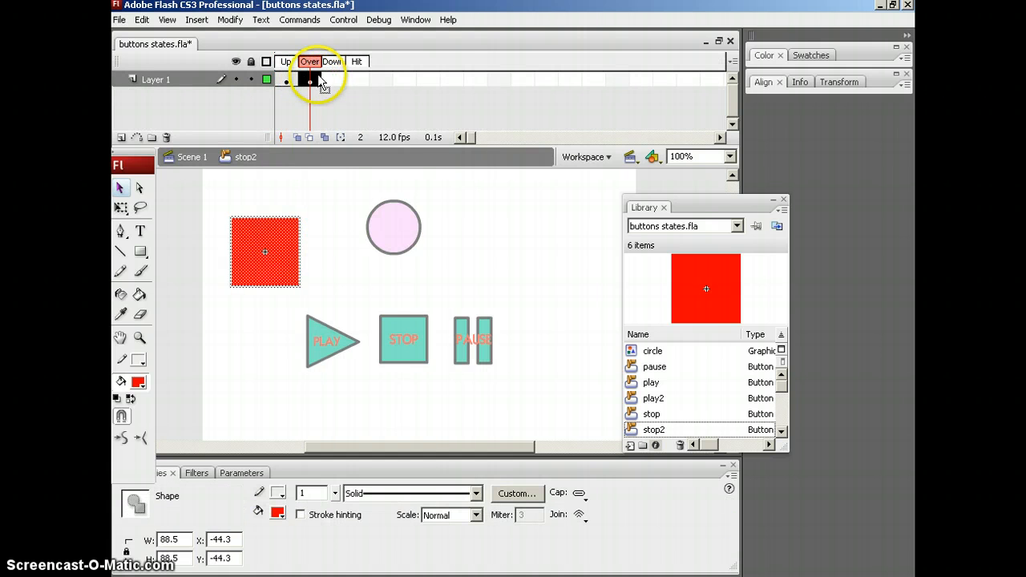
left_click(286, 268)
left_click(343, 233)
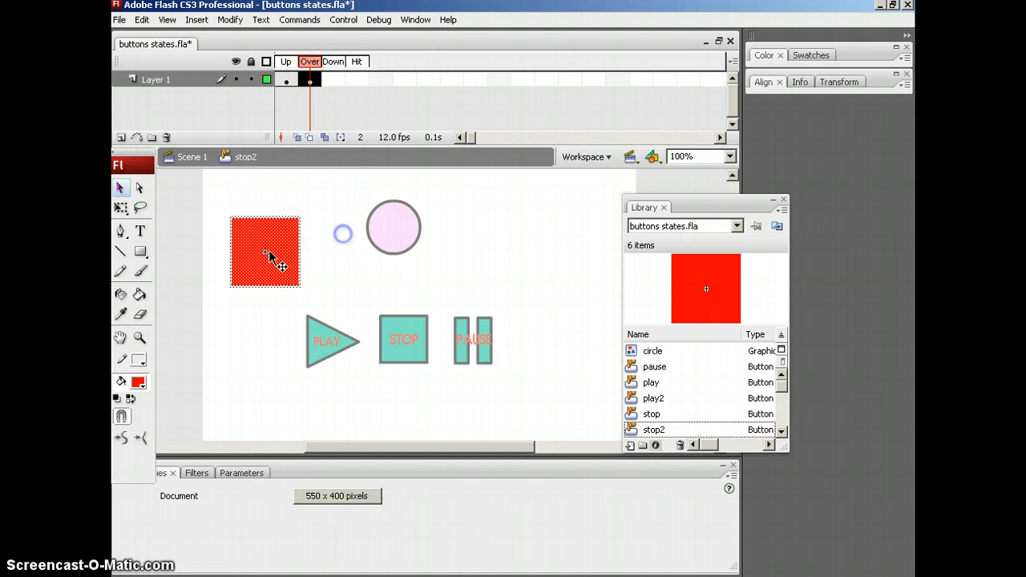
left_click(275, 255)
left_click(277, 513)
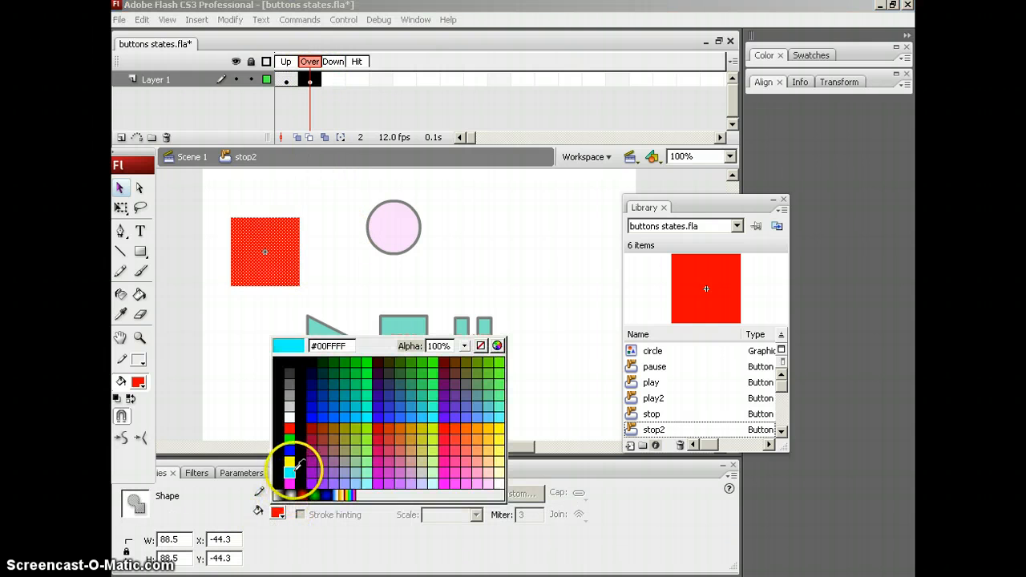
left_click(294, 472)
left_click(318, 257)
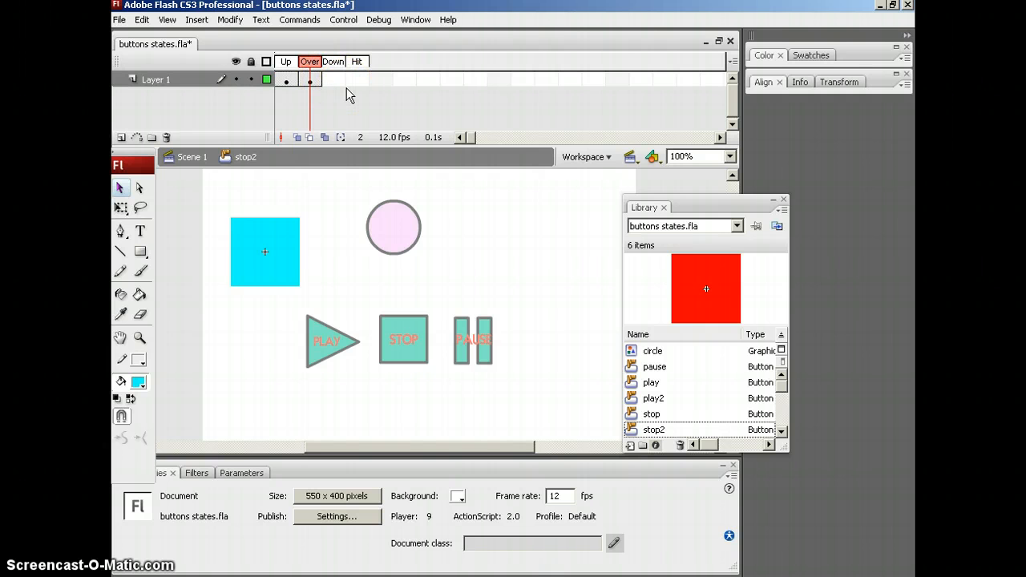
Add a keyframe to the stop2 button's Down state, fill its square with magenta, and return to Scene 1.
left_click(333, 79)
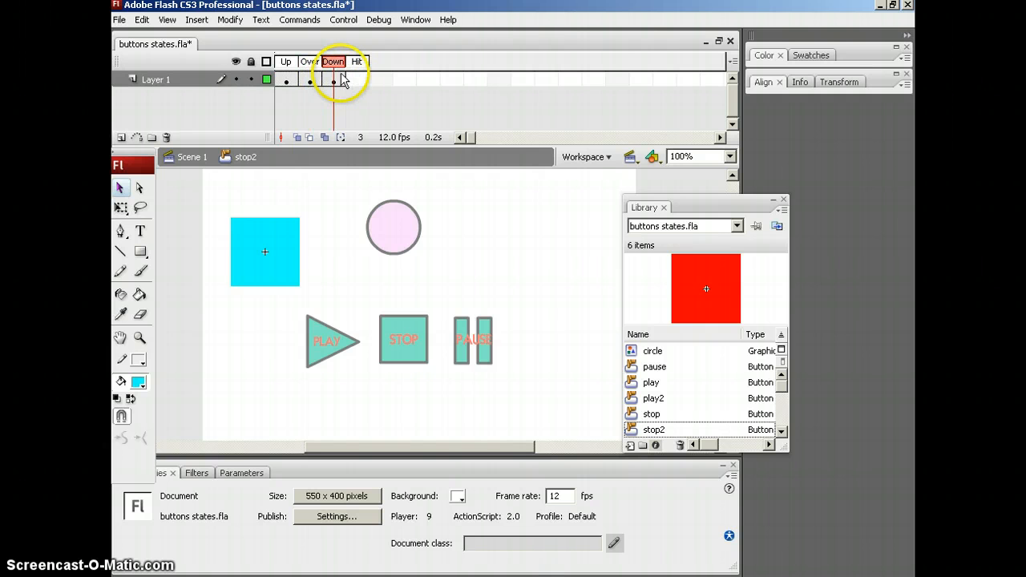
key("F6")
left_click(290, 261)
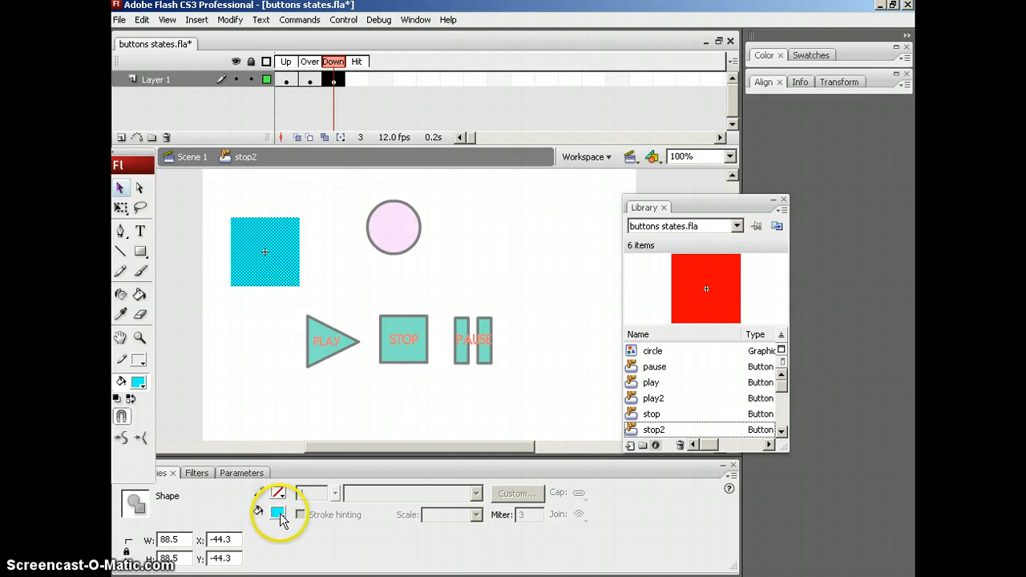
left_click(278, 513)
left_click(291, 483)
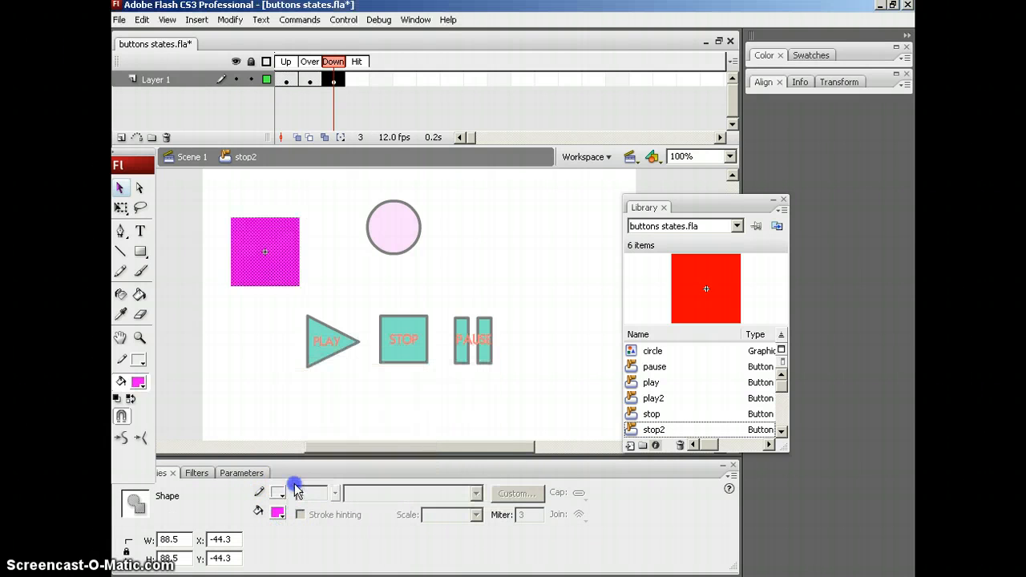
left_click(304, 294)
left_click(191, 158)
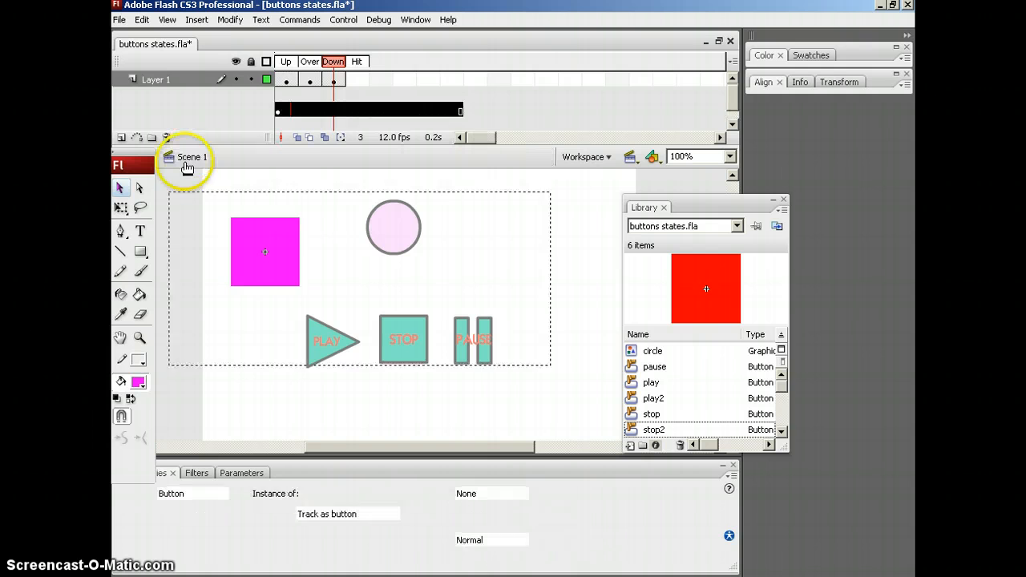
left_click(322, 204)
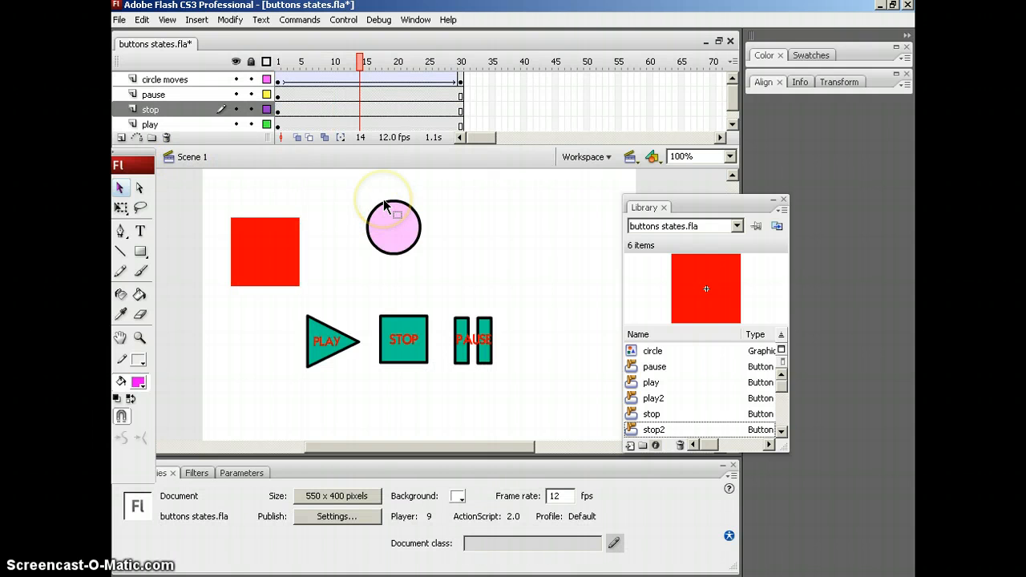